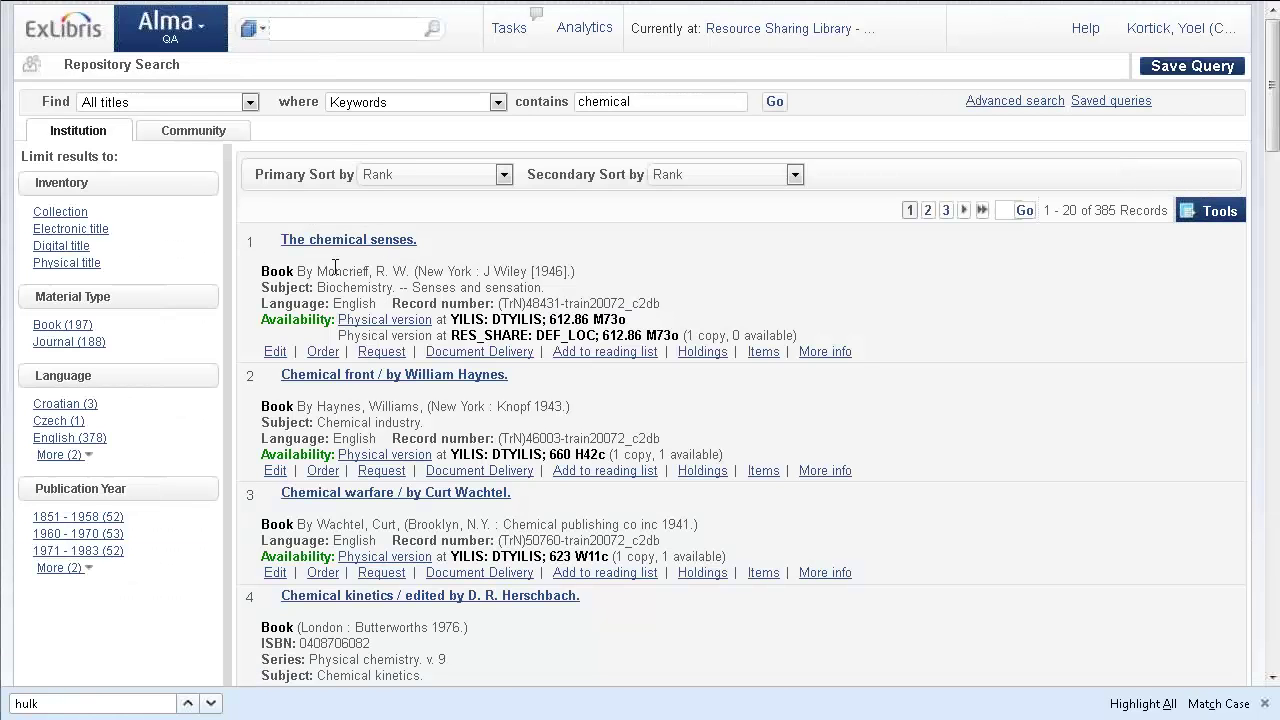
- Open the bibliographic record of "The chemical senses." for editing, examine its 856 URL fields, and return to the search results
{"action": "left_click", "coordinate": [275, 352]}
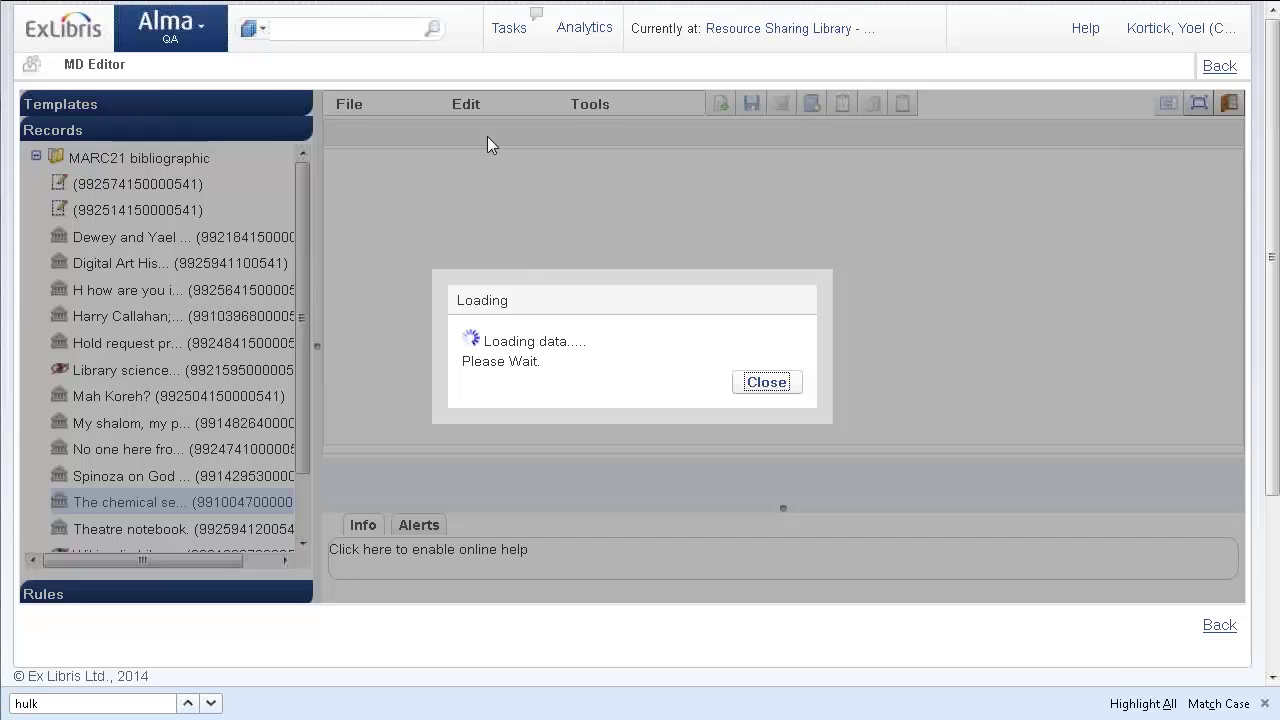
{"action": "scroll", "coordinate": [648, 298], "scroll_direction": "down", "scroll_amount": 5}
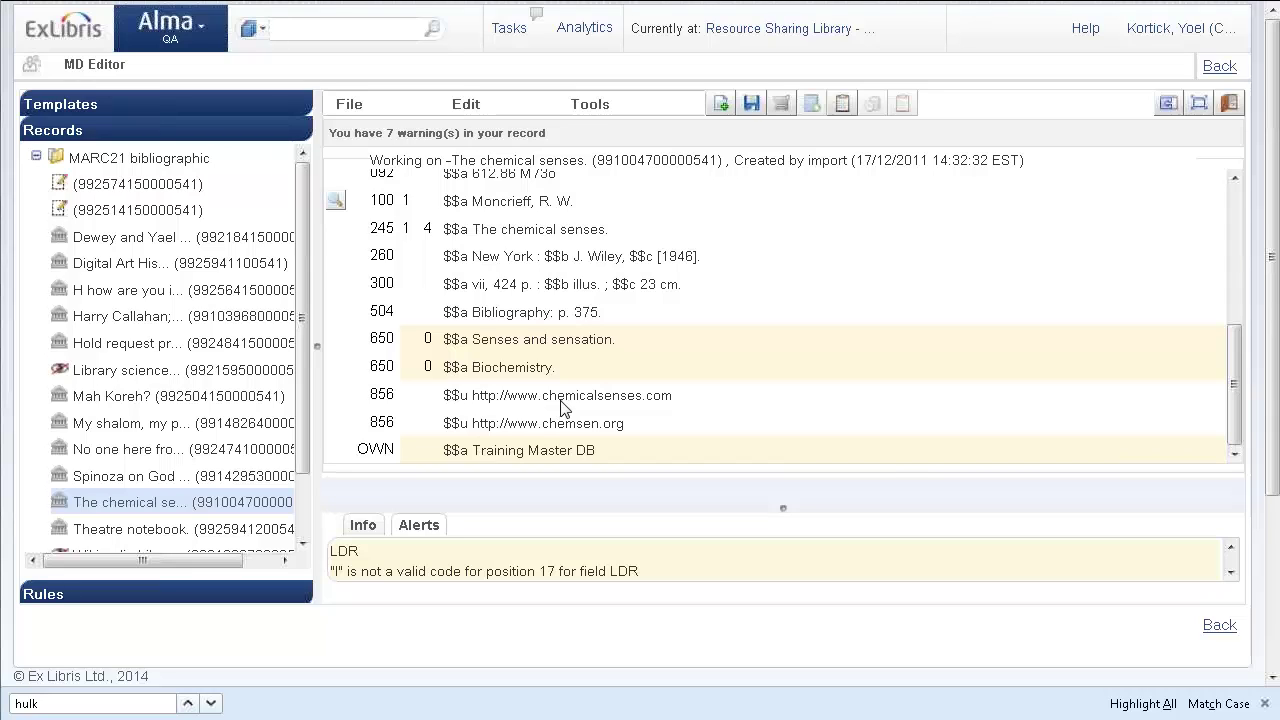
{"action": "left_click", "coordinate": [1220, 627]}
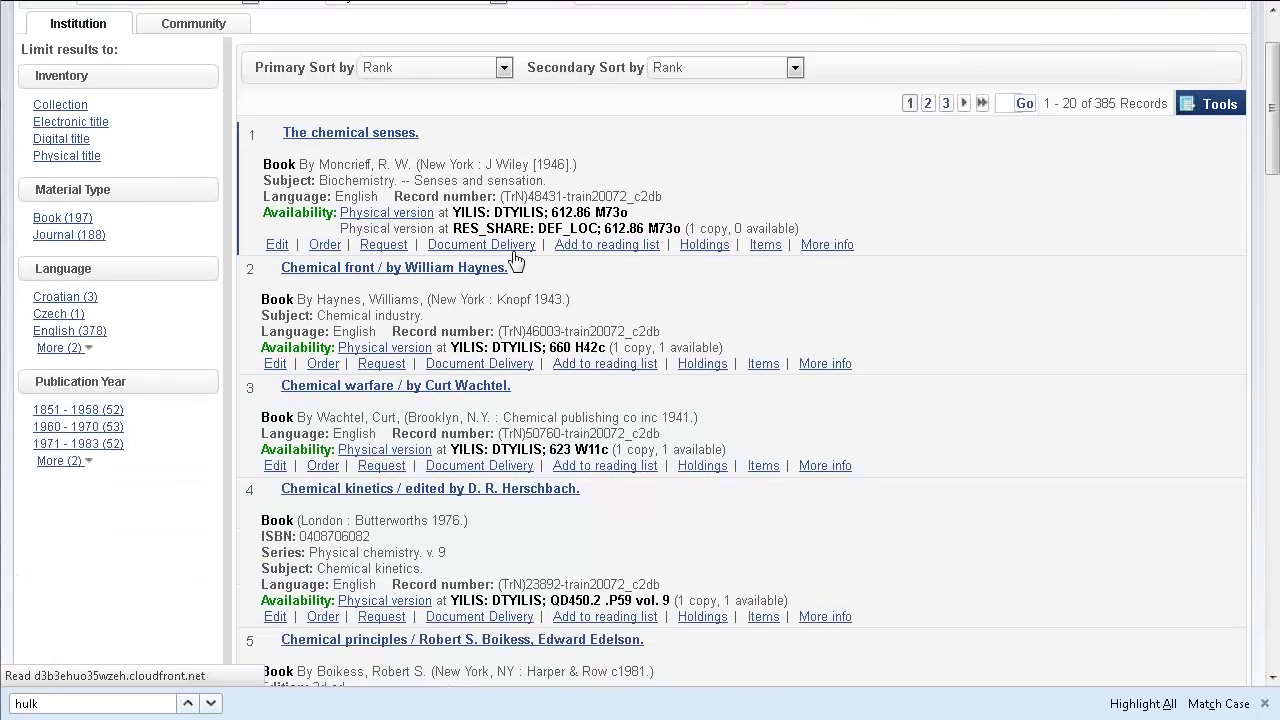
{"action": "scroll", "coordinate": [514, 260], "scroll_direction": "down", "scroll_amount": 1}
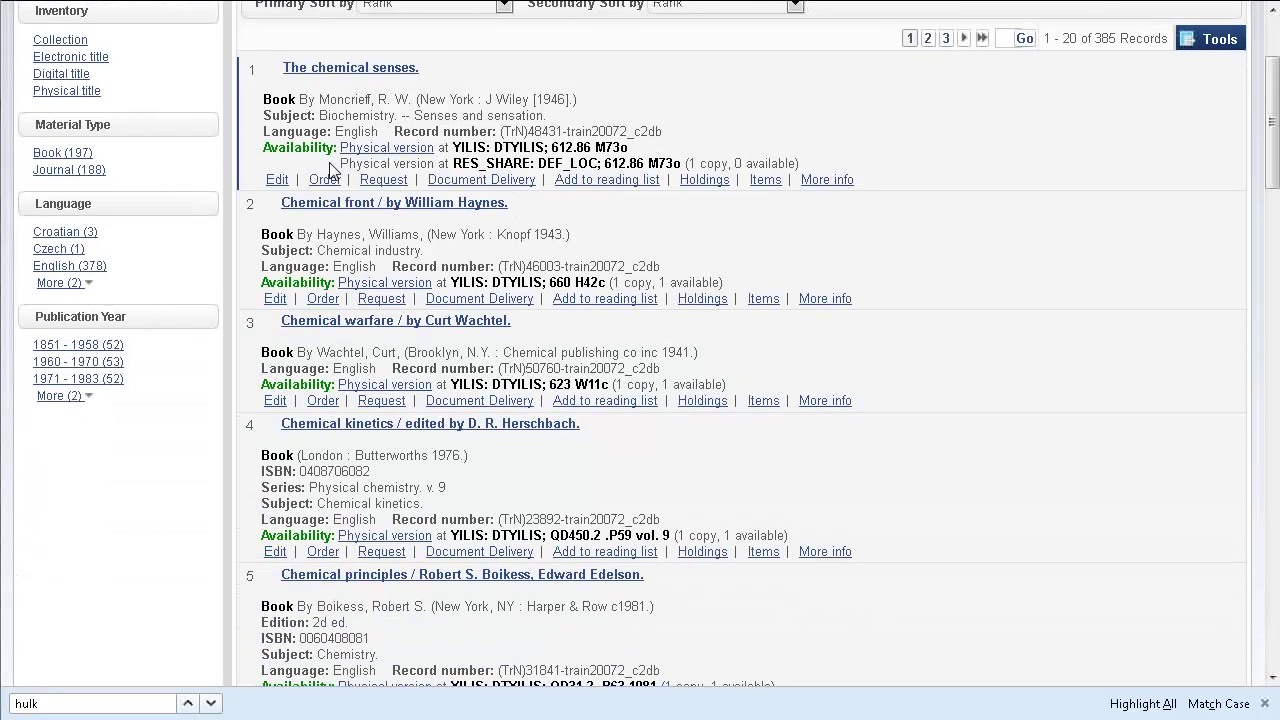
{"action": "scroll", "coordinate": [318, 160], "scroll_direction": "up", "scroll_amount": 3}
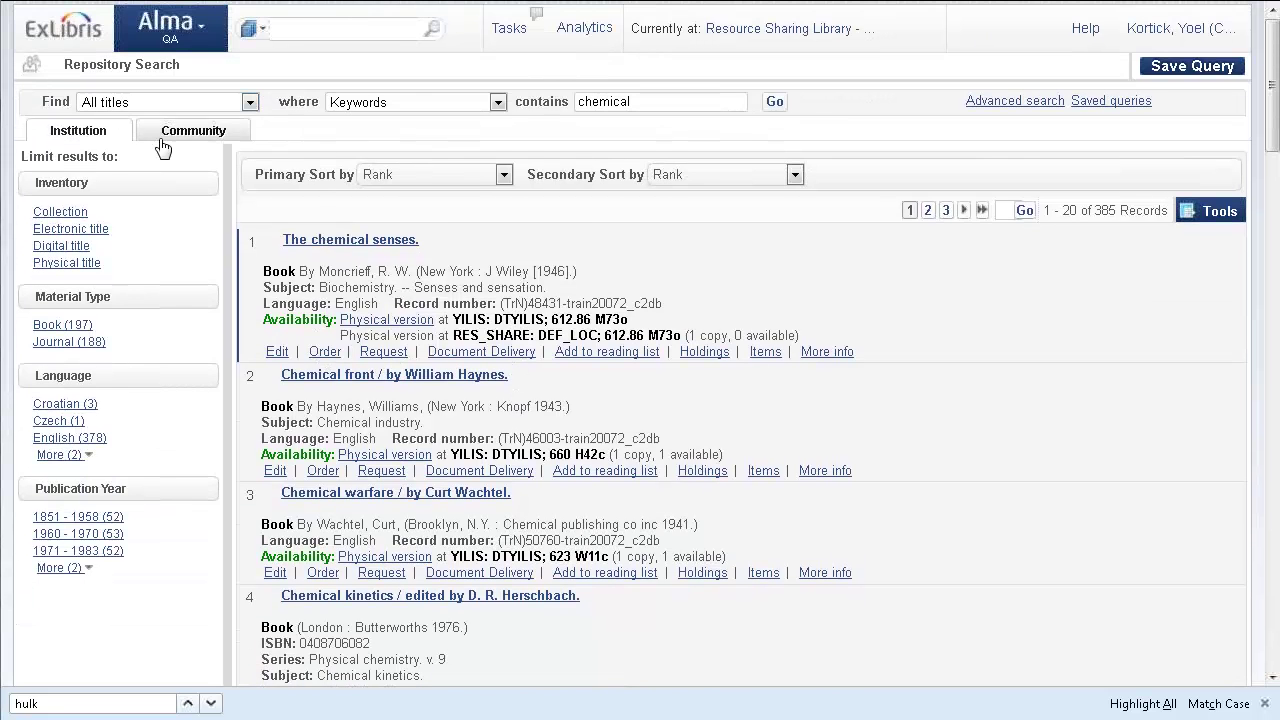
- Create a PO line for "The chemical senses." as Electronic Book - One Time, owned by Main Library, with multiple portfolios for both URLs
{"action": "left_click", "coordinate": [330, 352]}
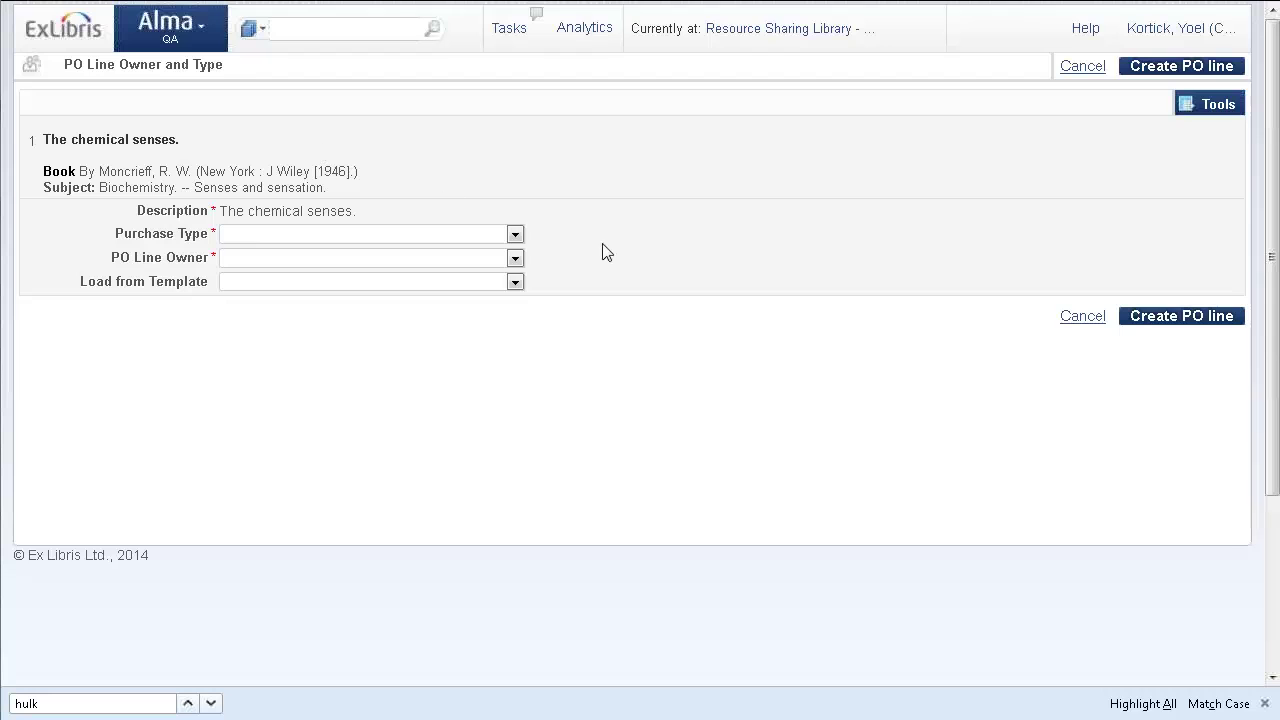
{"action": "left_click", "coordinate": [520, 236]}
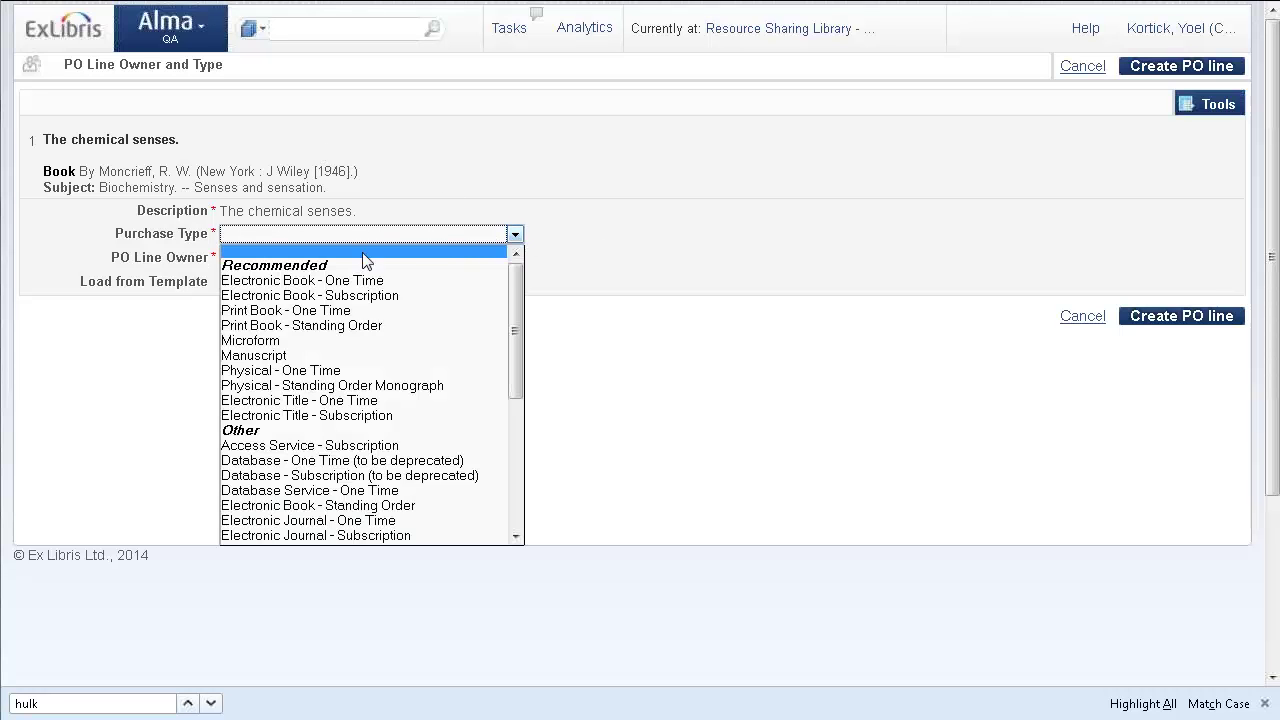
{"action": "left_click", "coordinate": [287, 282]}
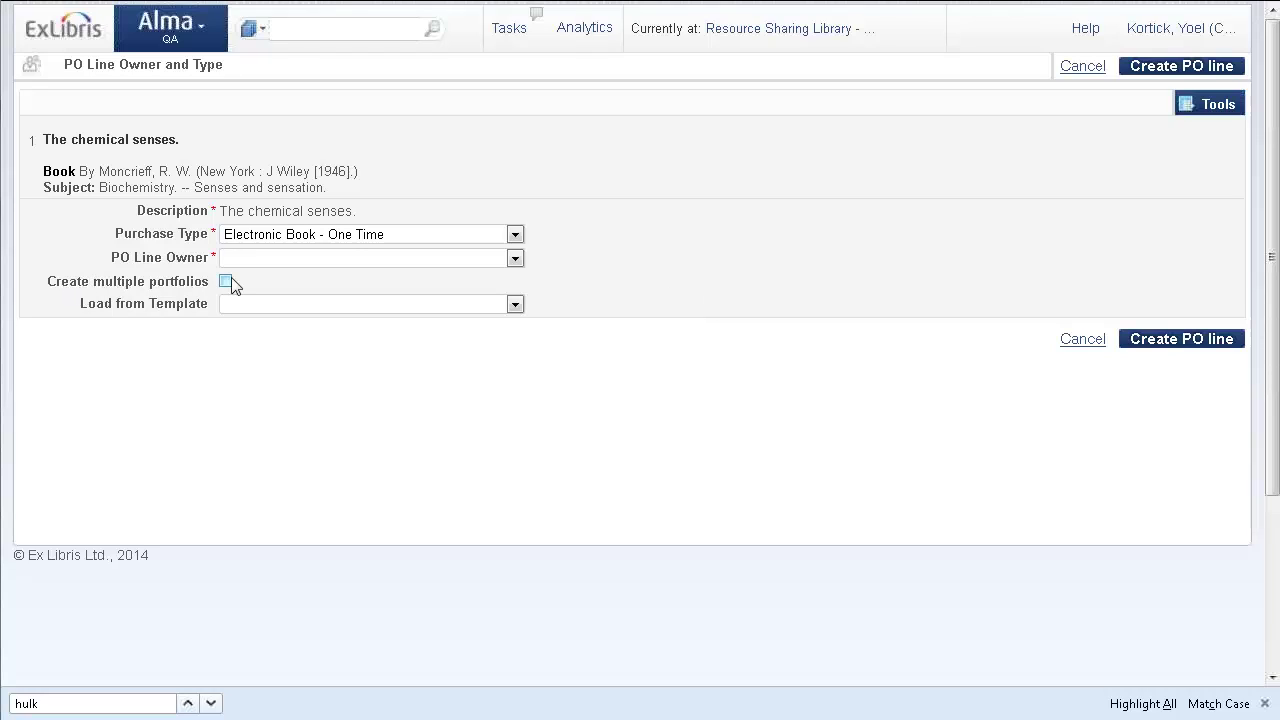
{"action": "left_click", "coordinate": [515, 257]}
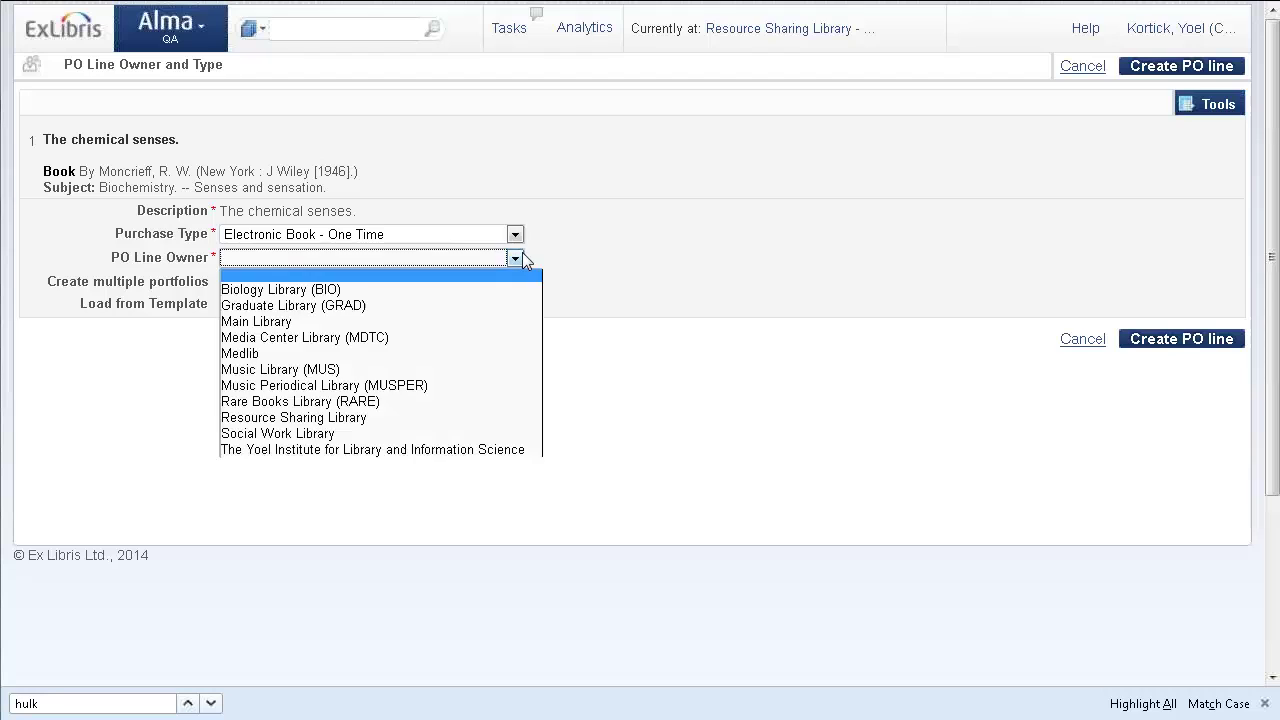
{"action": "left_click", "coordinate": [258, 327]}
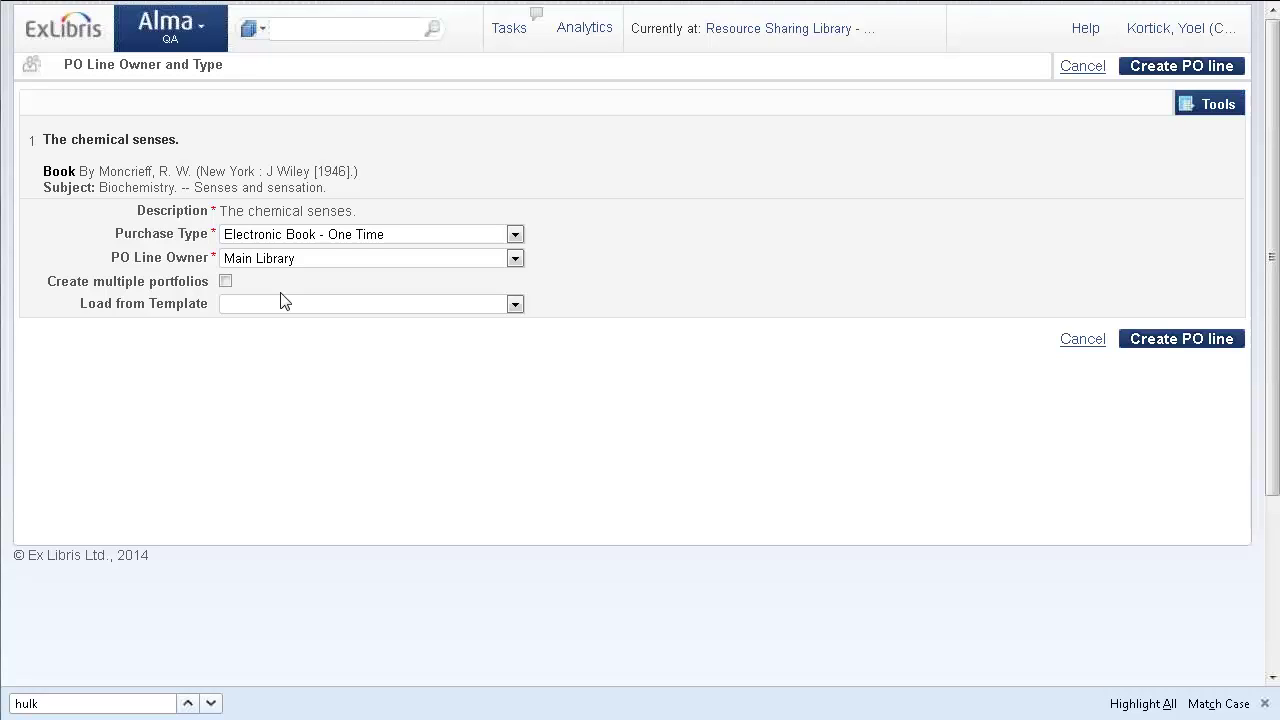
{"action": "left_click", "coordinate": [225, 281]}
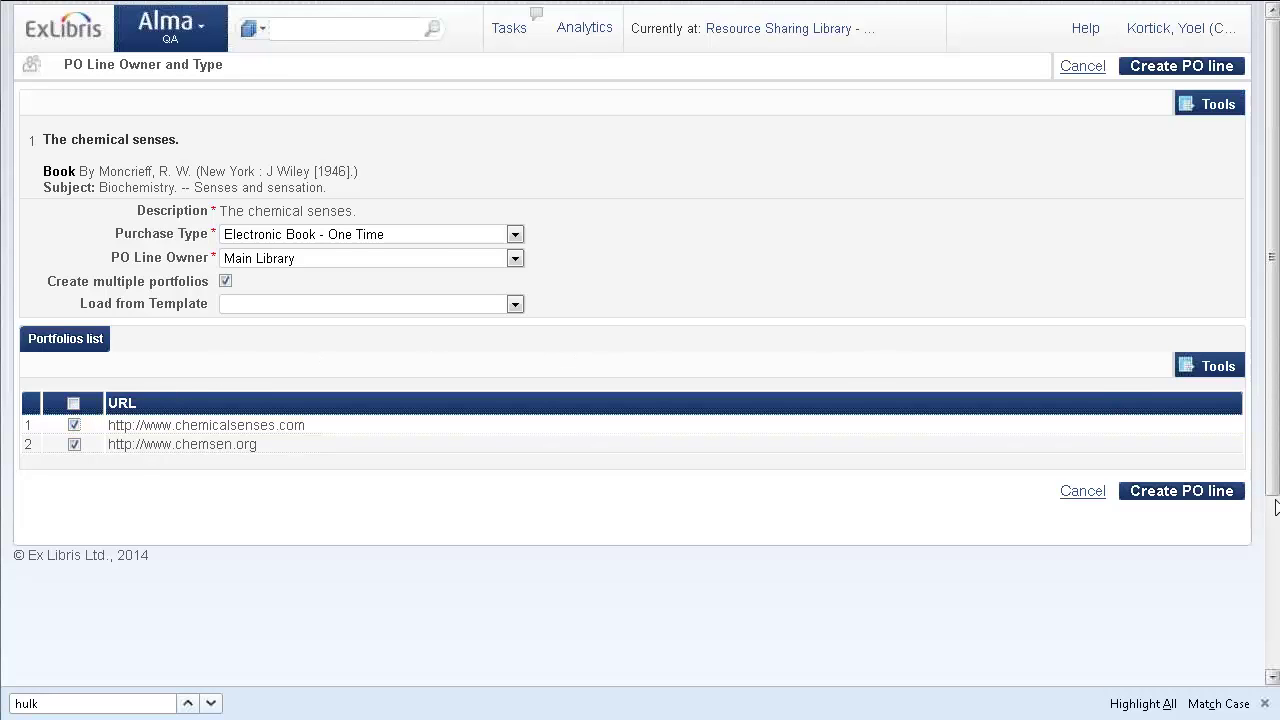
{"action": "left_click", "coordinate": [1181, 492]}
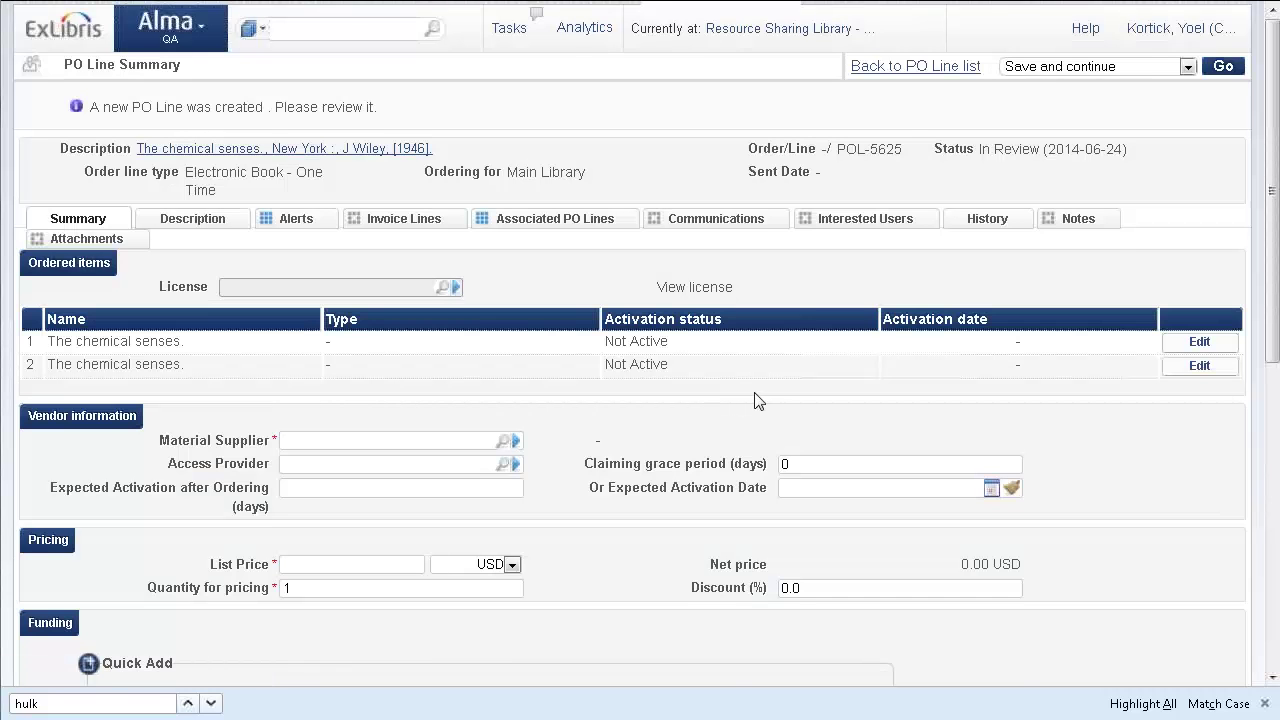
- Review the ordered items on the new PO line and try to save and continue with the mandatory fields still empty
{"action": "scroll", "coordinate": [757, 402], "scroll_direction": "down", "scroll_amount": 5}
{"action": "scroll", "coordinate": [751, 397], "scroll_direction": "up", "scroll_amount": 5}
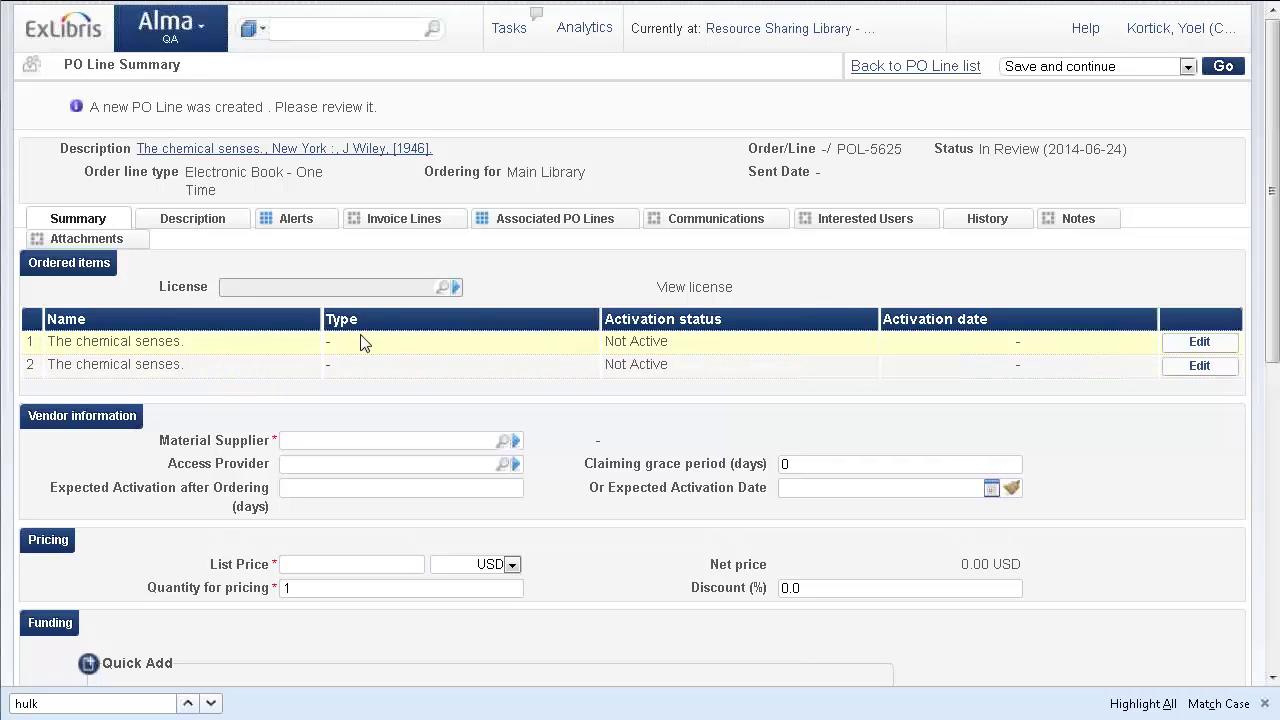
{"action": "scroll", "coordinate": [1104, 366], "scroll_direction": "down", "scroll_amount": 6}
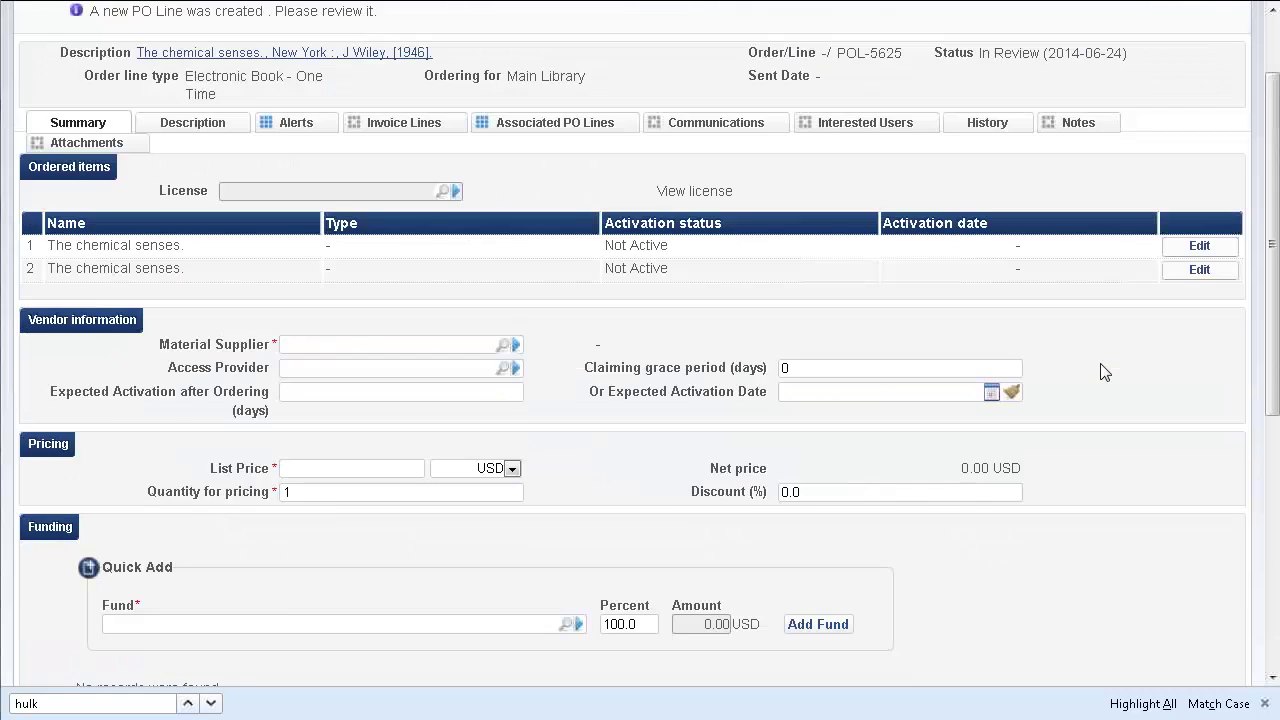
{"action": "left_click", "coordinate": [1238, 618]}
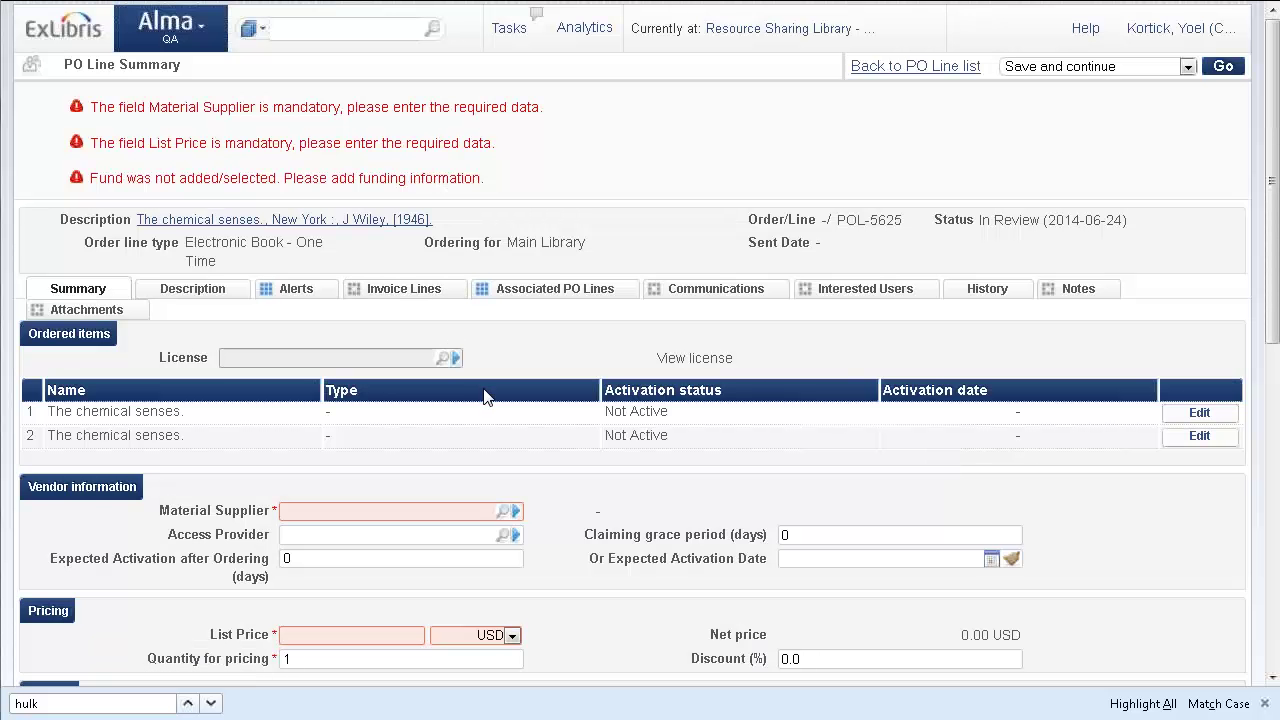
- Set the PO line's material supplier to the Mimi's Monographs vendor account 0722
{"action": "scroll", "coordinate": [488, 398], "scroll_direction": "down", "scroll_amount": 3}
{"action": "scroll", "coordinate": [525, 387], "scroll_direction": "down", "scroll_amount": 2}
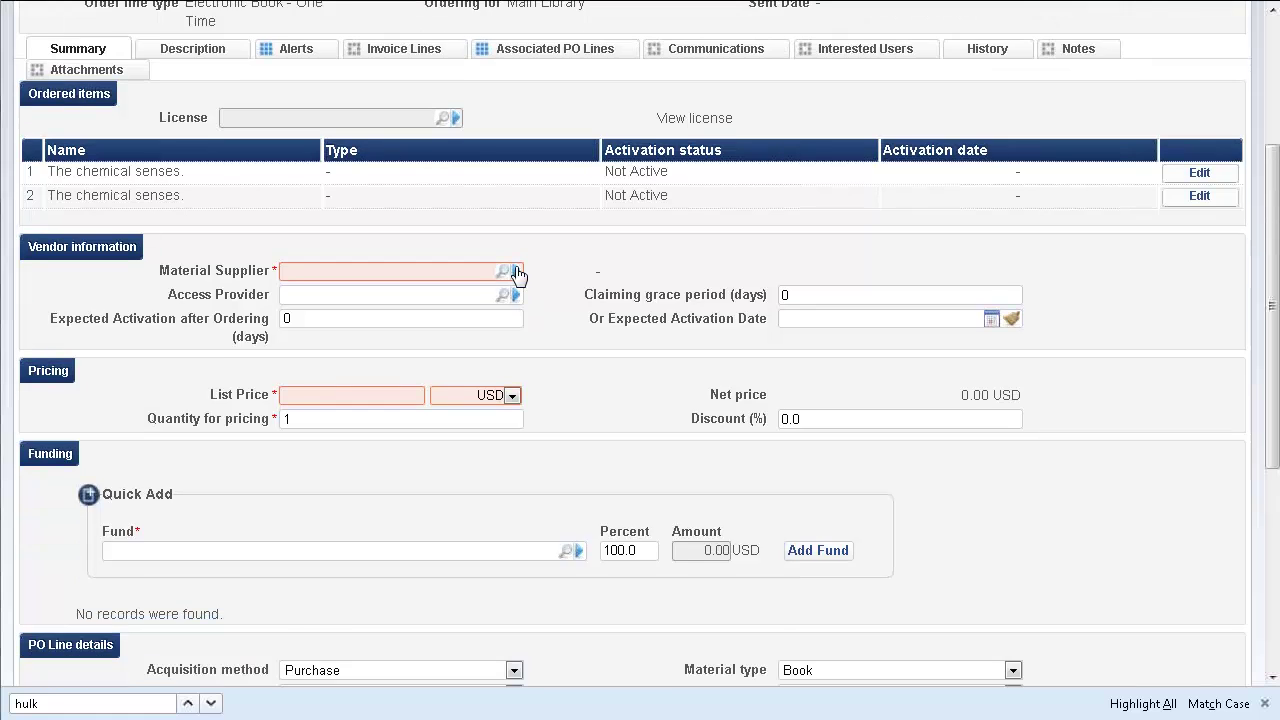
{"action": "left_click", "coordinate": [515, 277]}
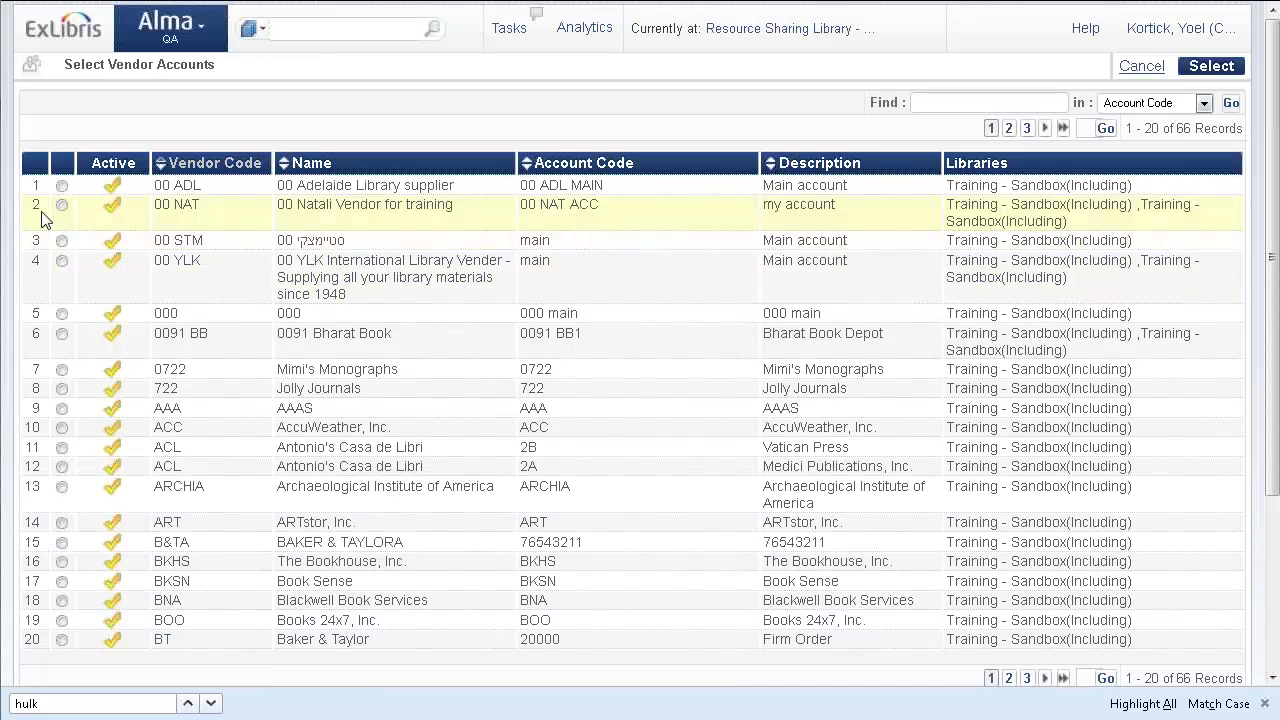
{"action": "right_click", "coordinate": [14, 523]}
{"action": "left_click", "coordinate": [276, 386]}
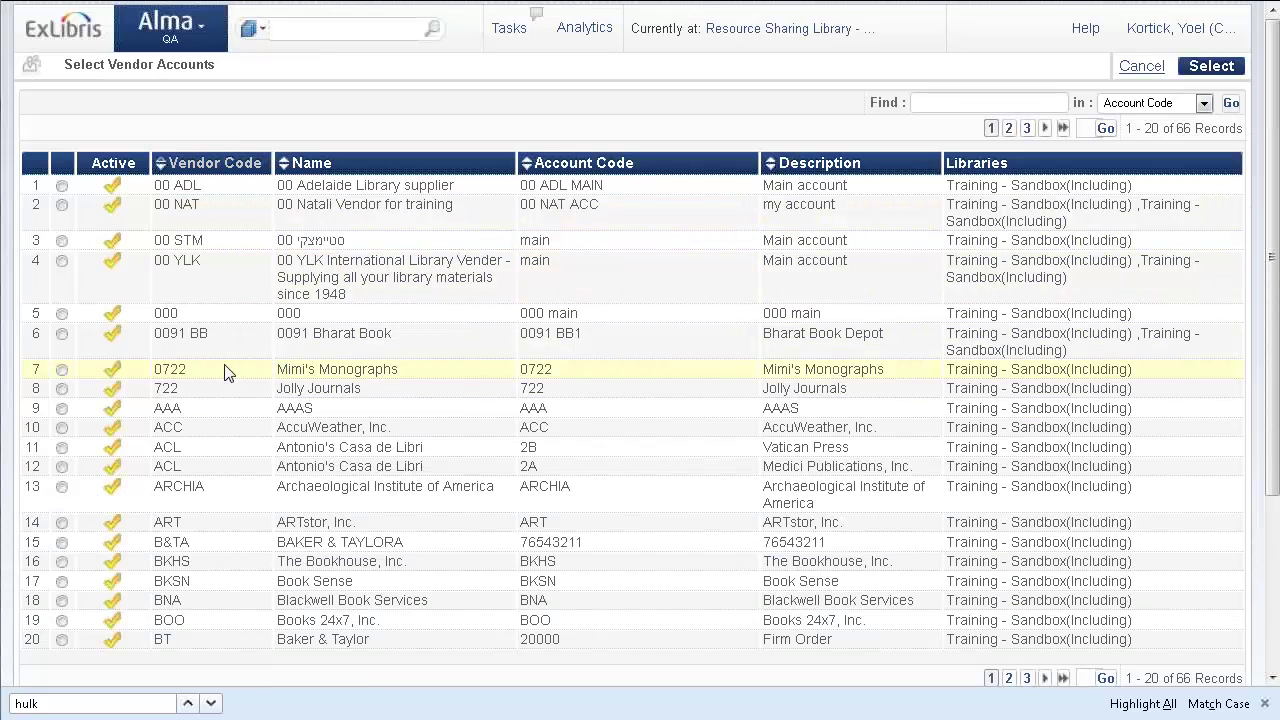
{"action": "left_click", "coordinate": [62, 369]}
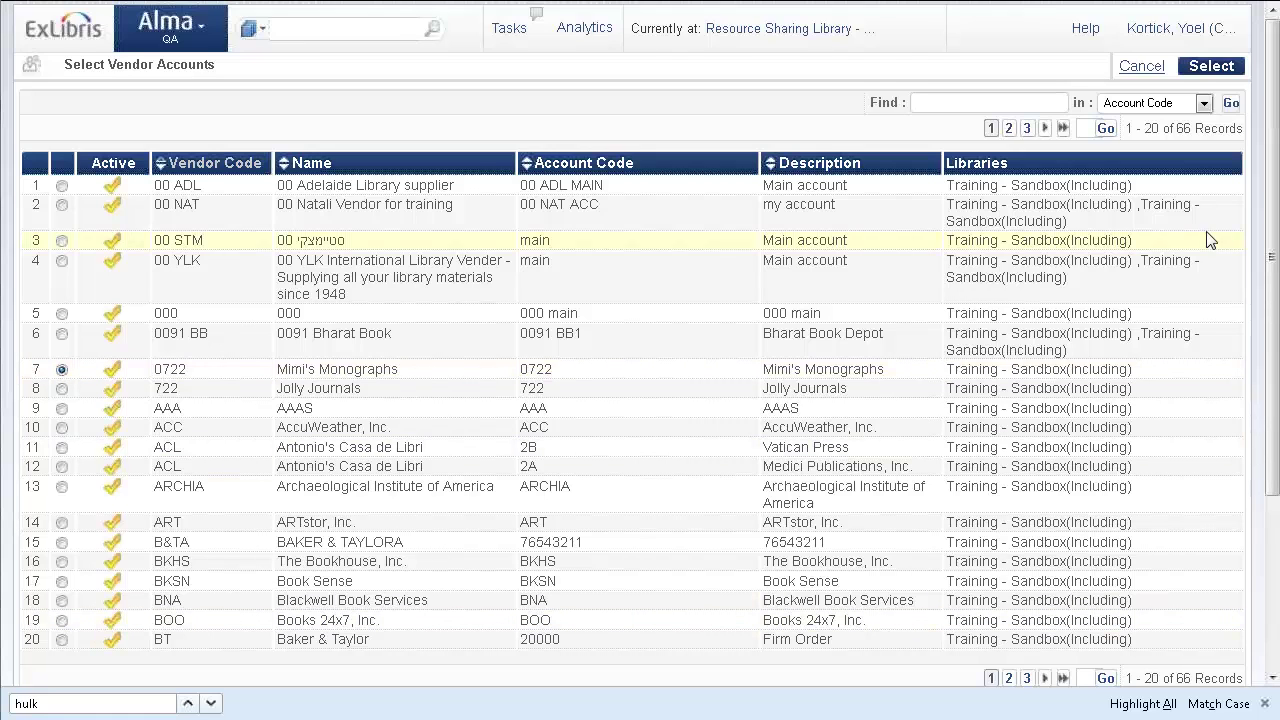
{"action": "left_click", "coordinate": [1211, 66]}
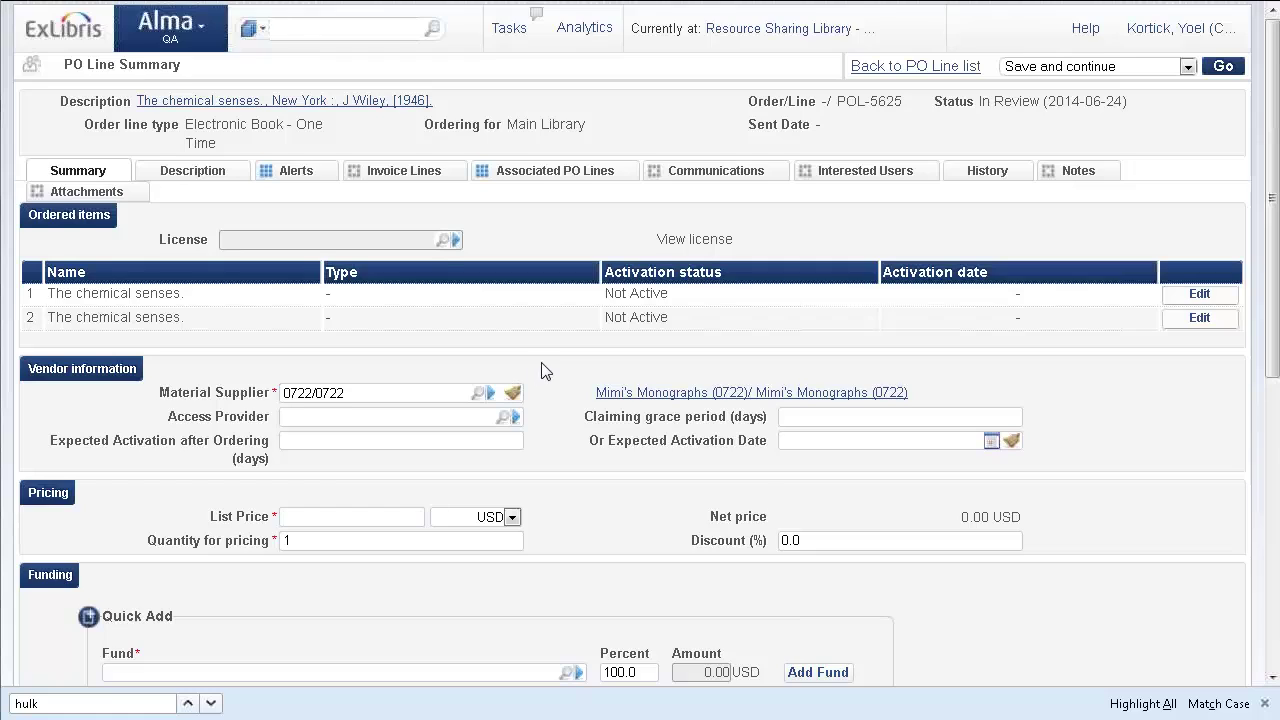
- Set the PO line's list price to 25 USD
{"action": "scroll", "coordinate": [540, 372], "scroll_direction": "down", "scroll_amount": 3}
{"action": "left_click", "coordinate": [300, 395]}
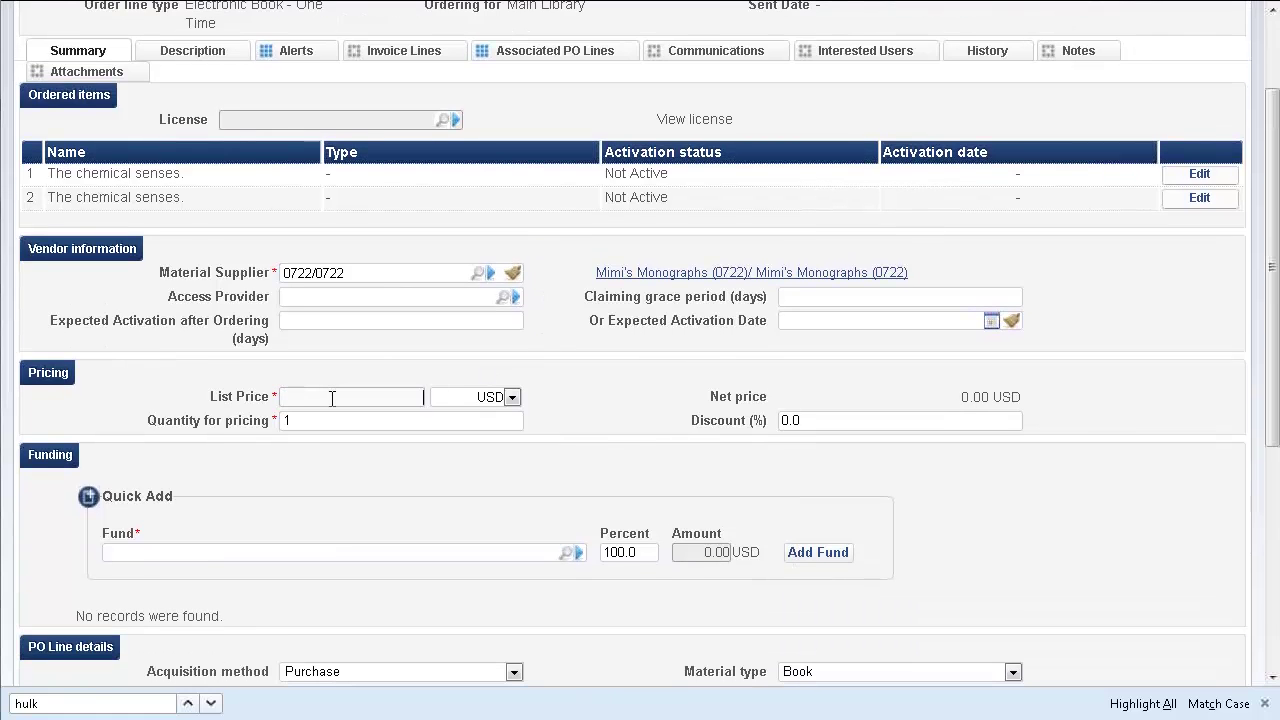
{"action": "type", "text": "25"}
{"action": "left_click", "coordinate": [614, 420]}
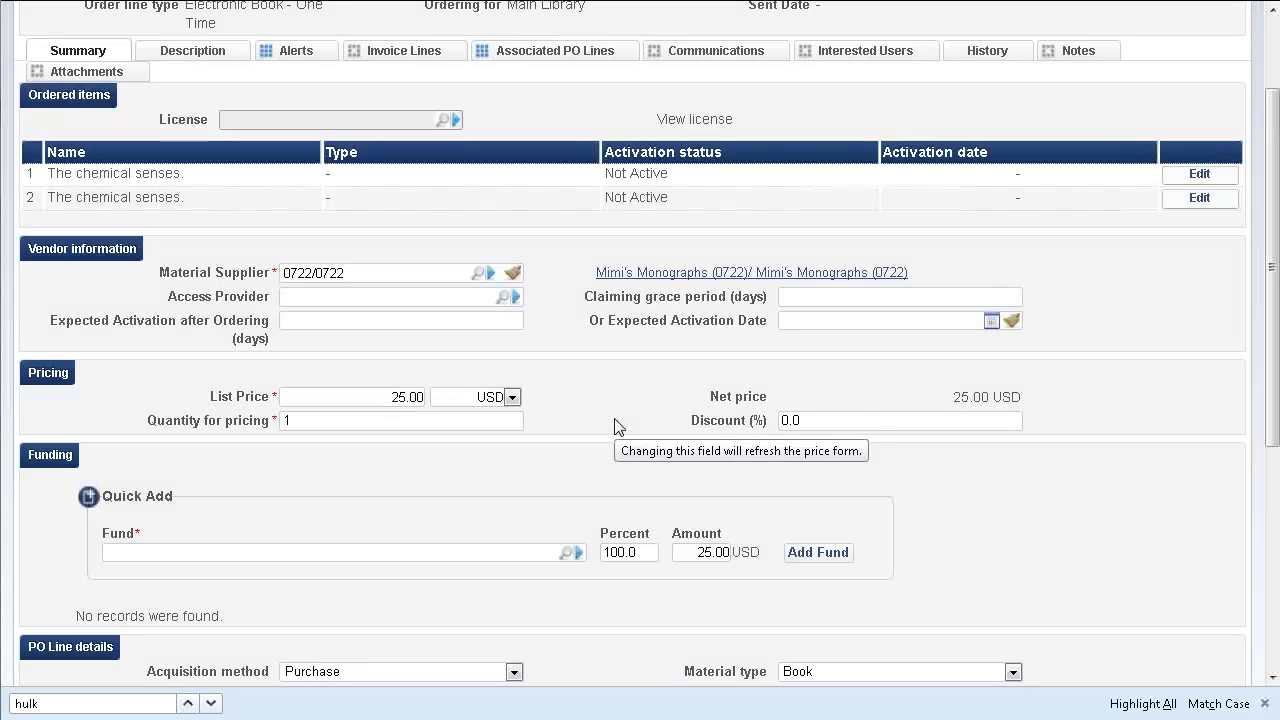
- Add the ABC fund at 100 percent to the PO line's funding, and save and continue the order
{"action": "scroll", "coordinate": [614, 425], "scroll_direction": "down", "scroll_amount": 5}
{"action": "left_click", "coordinate": [181, 313]}
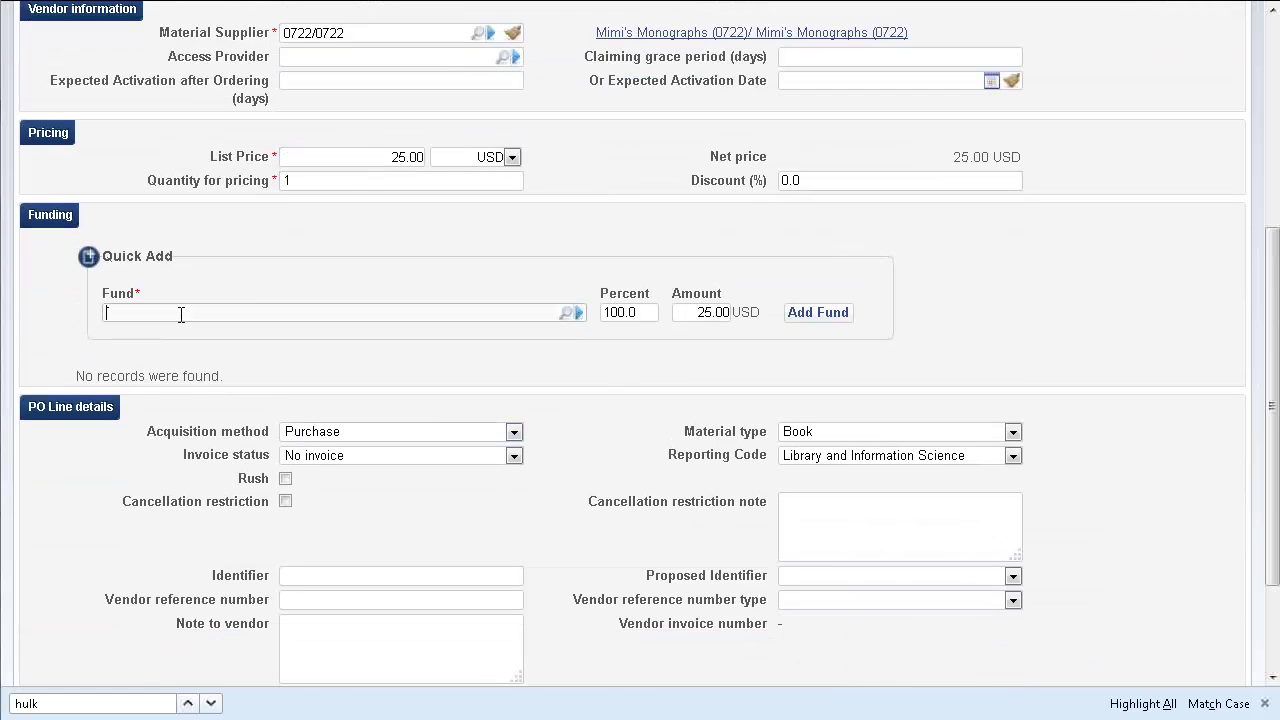
{"action": "left_click", "coordinate": [577, 314]}
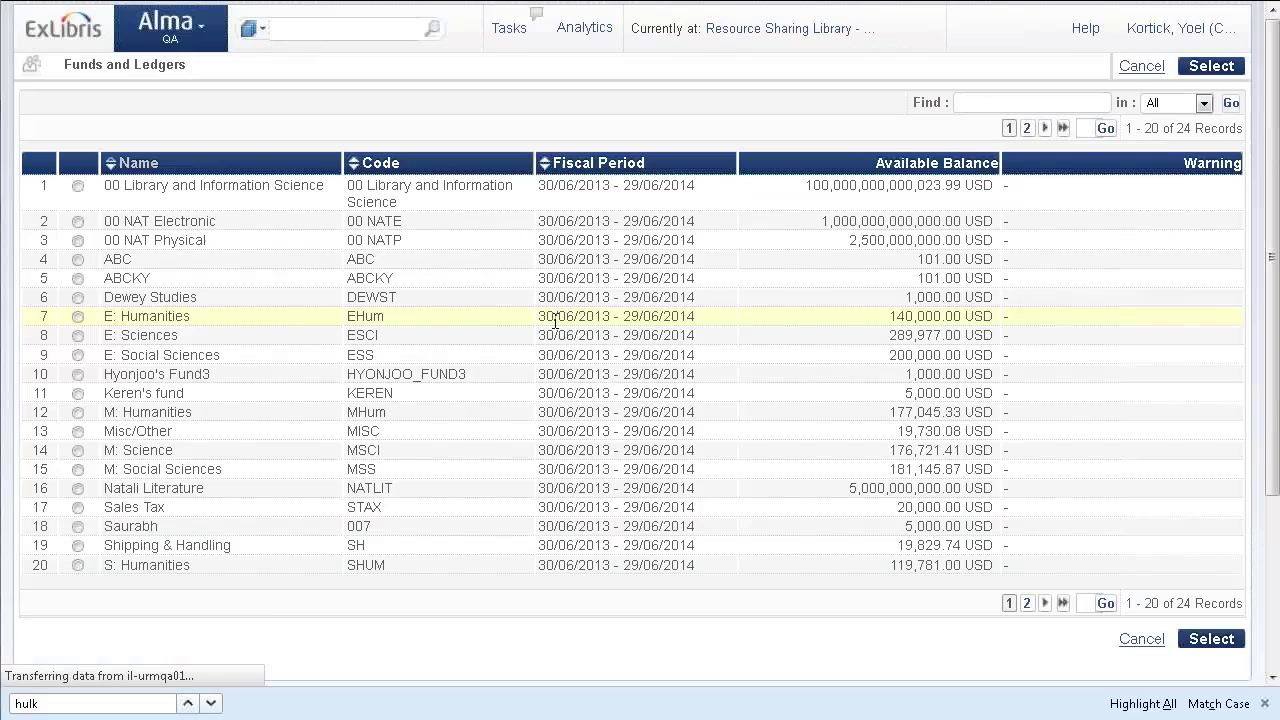
{"action": "left_click", "coordinate": [78, 259]}
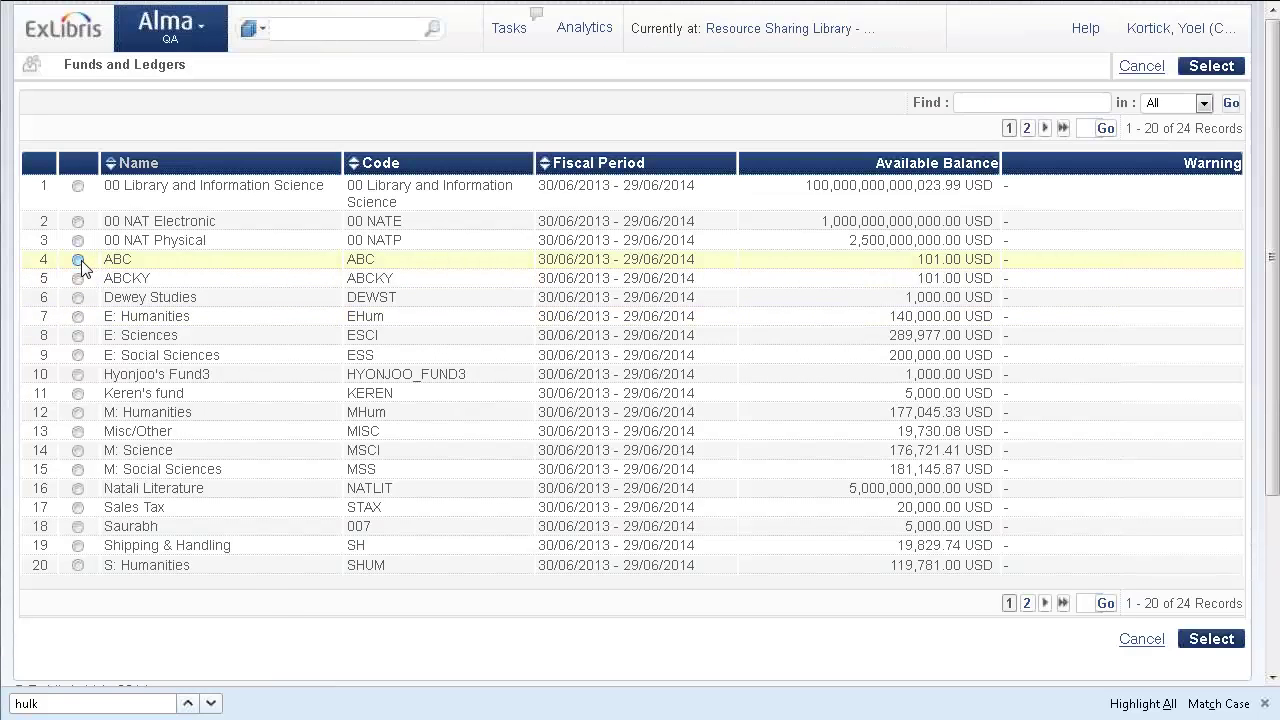
{"action": "left_click", "coordinate": [1214, 639]}
{"action": "scroll", "coordinate": [760, 583], "scroll_direction": "down", "scroll_amount": 3}
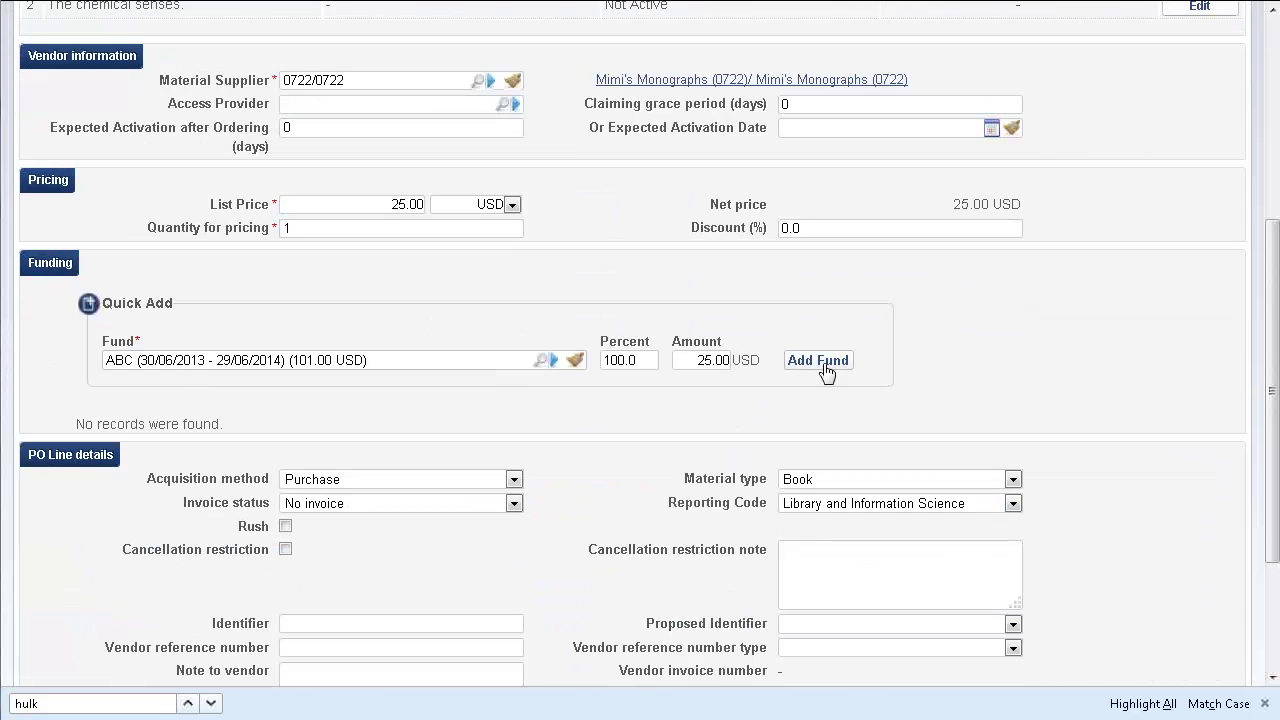
{"action": "left_click", "coordinate": [826, 370]}
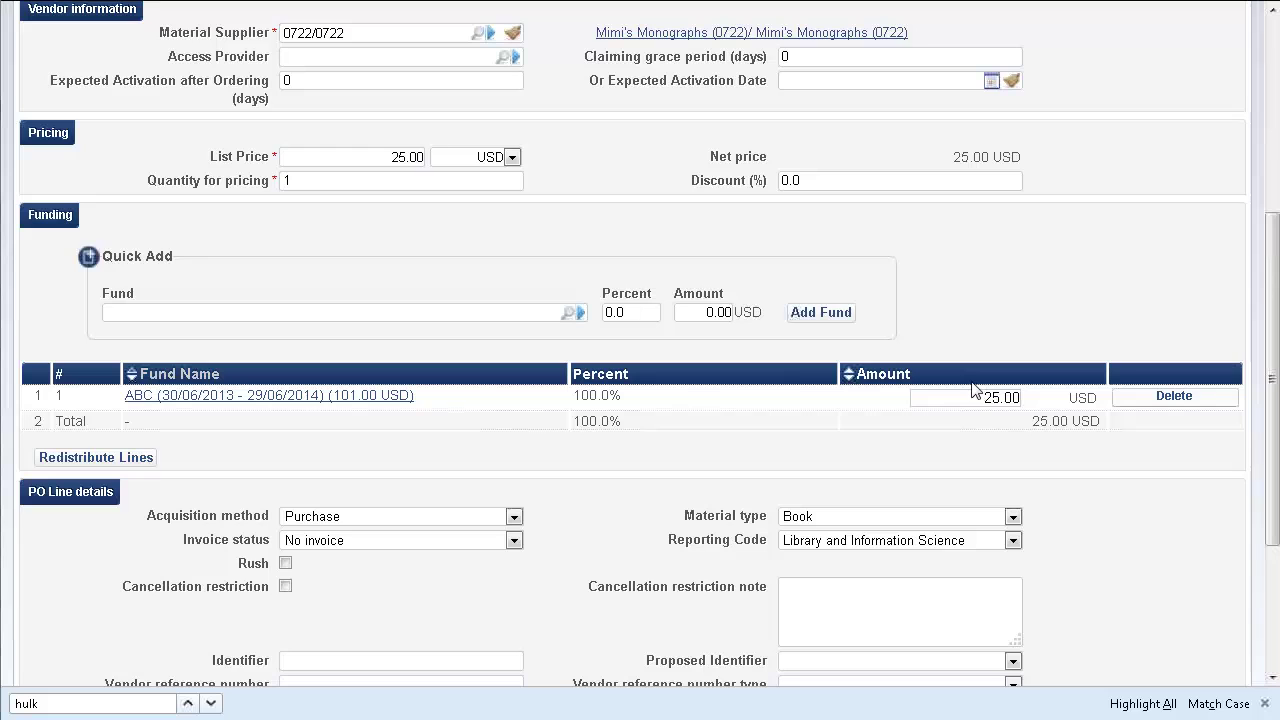
{"action": "scroll", "coordinate": [970, 388], "scroll_direction": "down", "scroll_amount": 4}
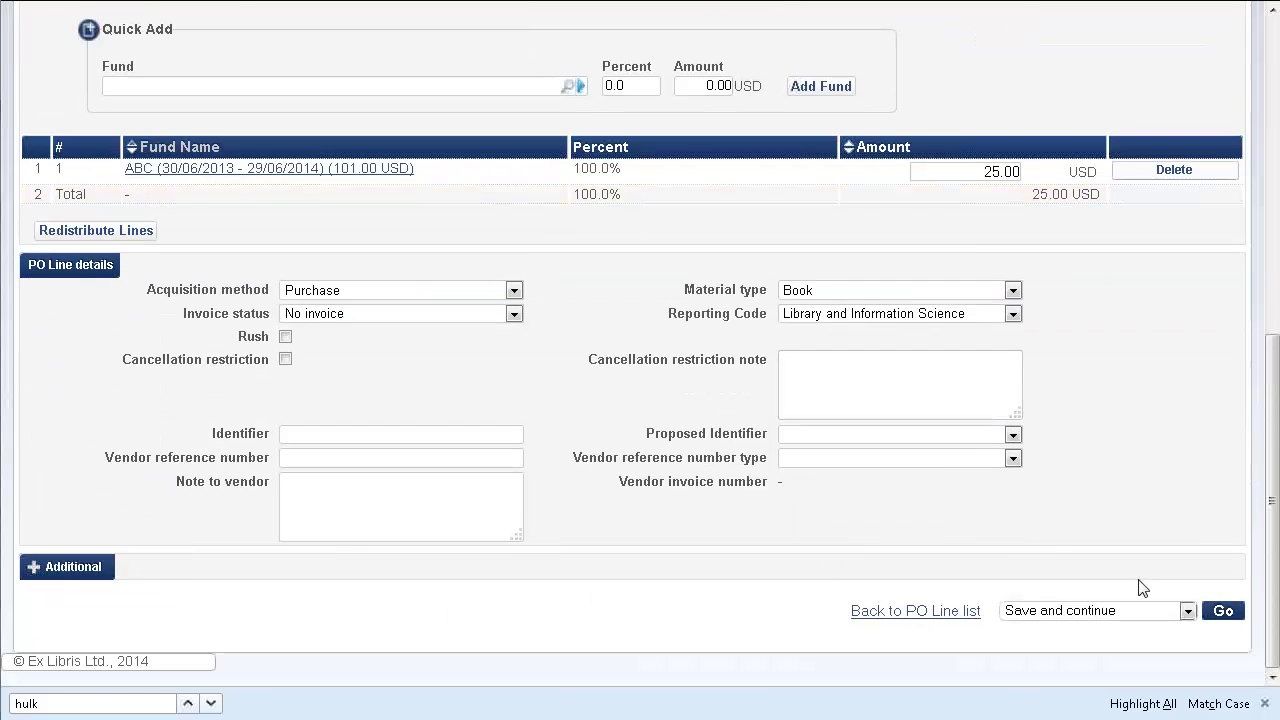
{"action": "left_click", "coordinate": [1218, 610]}
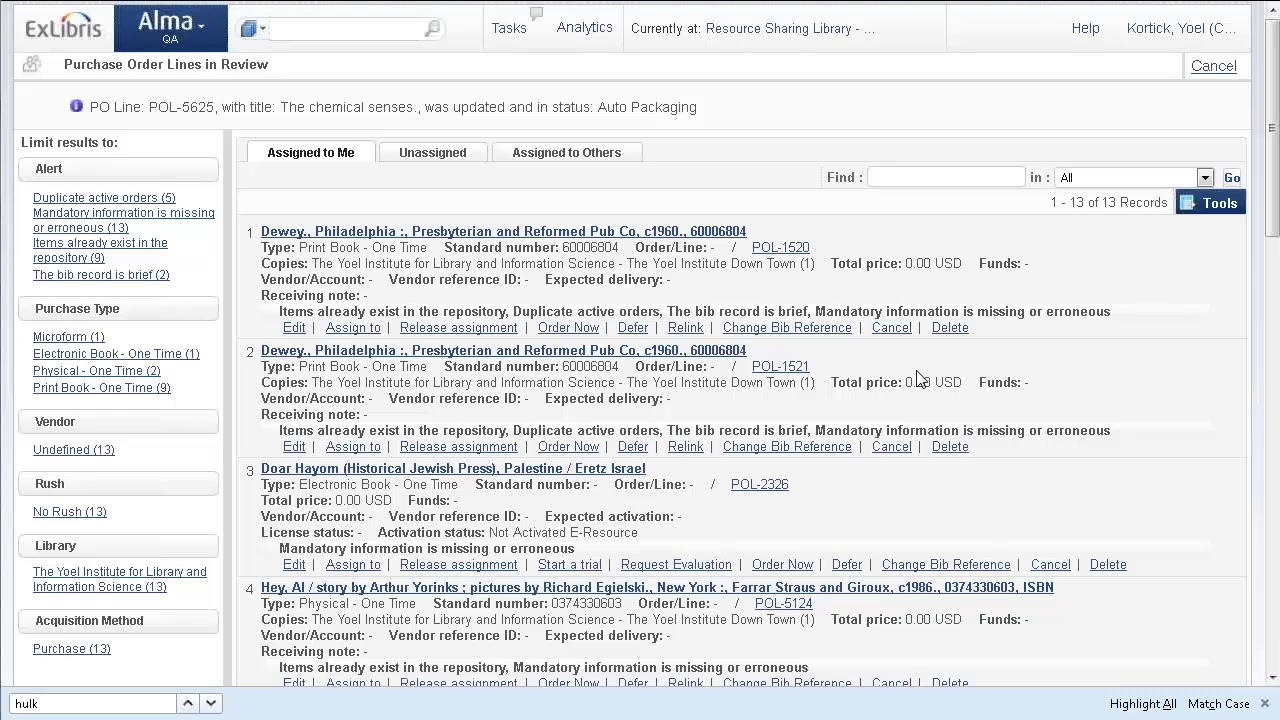
- Search the repository's electronic portfolios for "chemical senses"
{"action": "left_click", "coordinate": [265, 37]}
{"action": "left_click", "coordinate": [292, 95]}
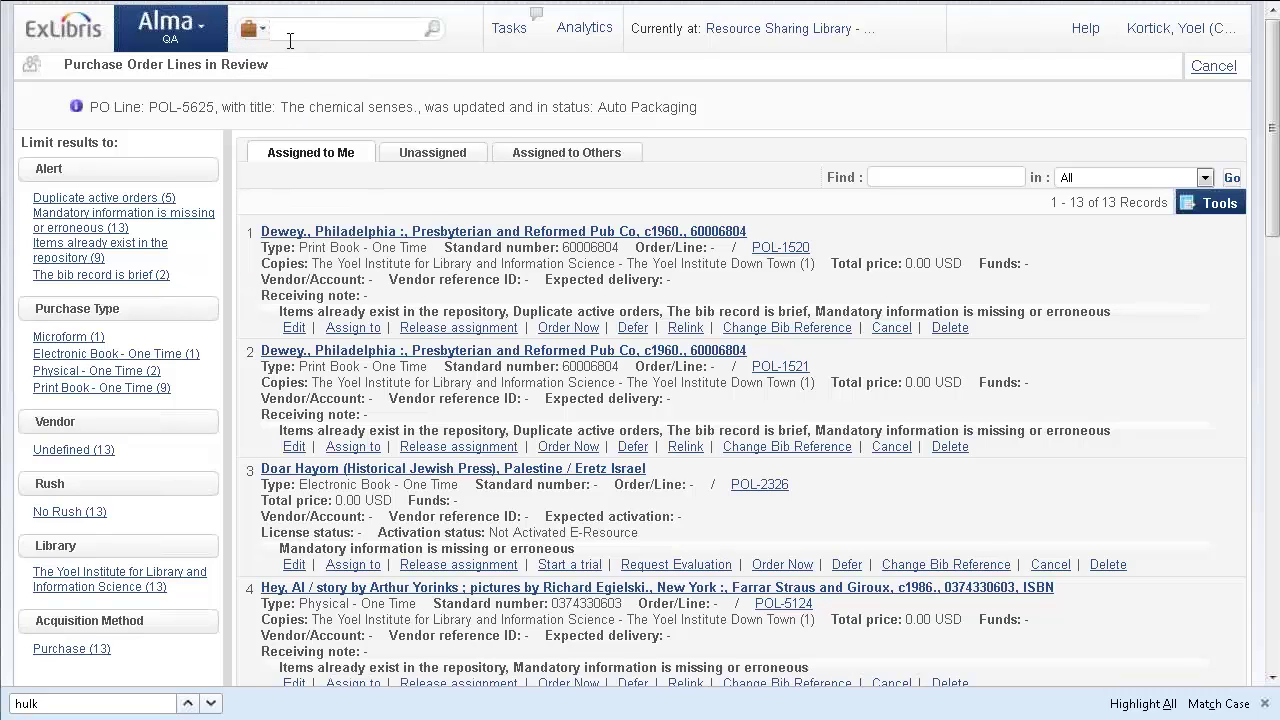
{"action": "left_click", "coordinate": [290, 32]}
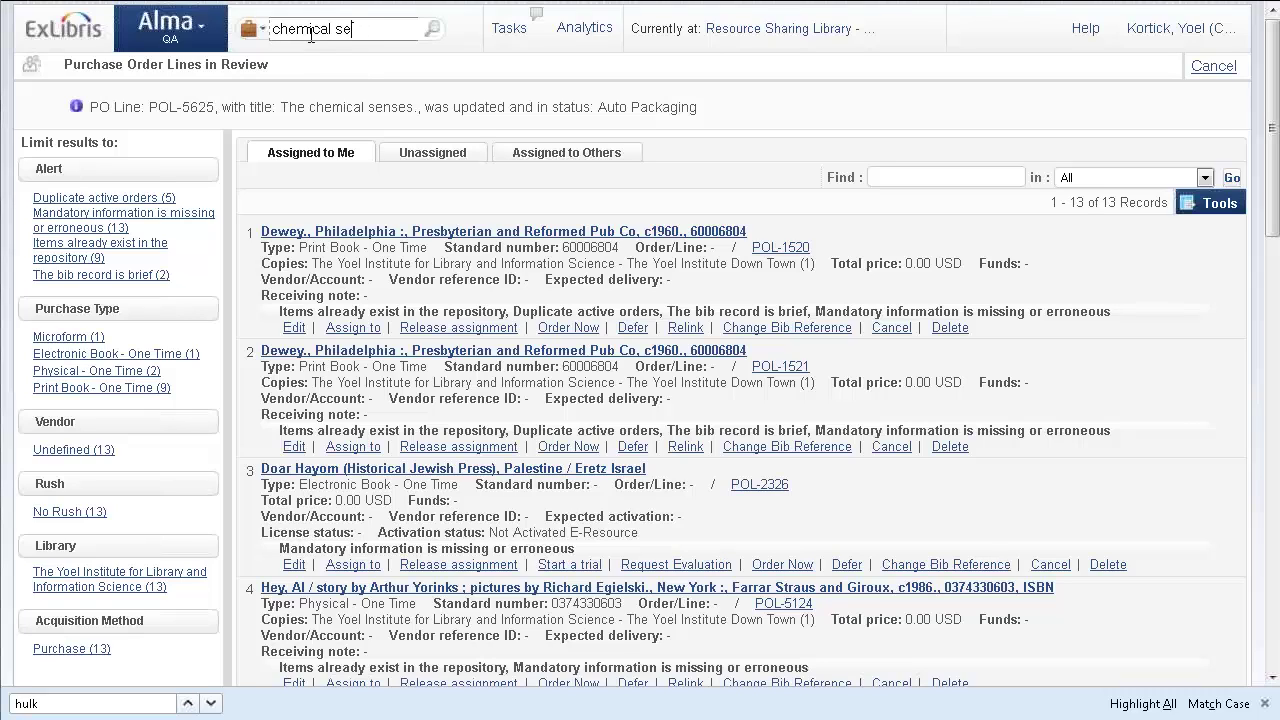
{"action": "key", "text": "Return"}
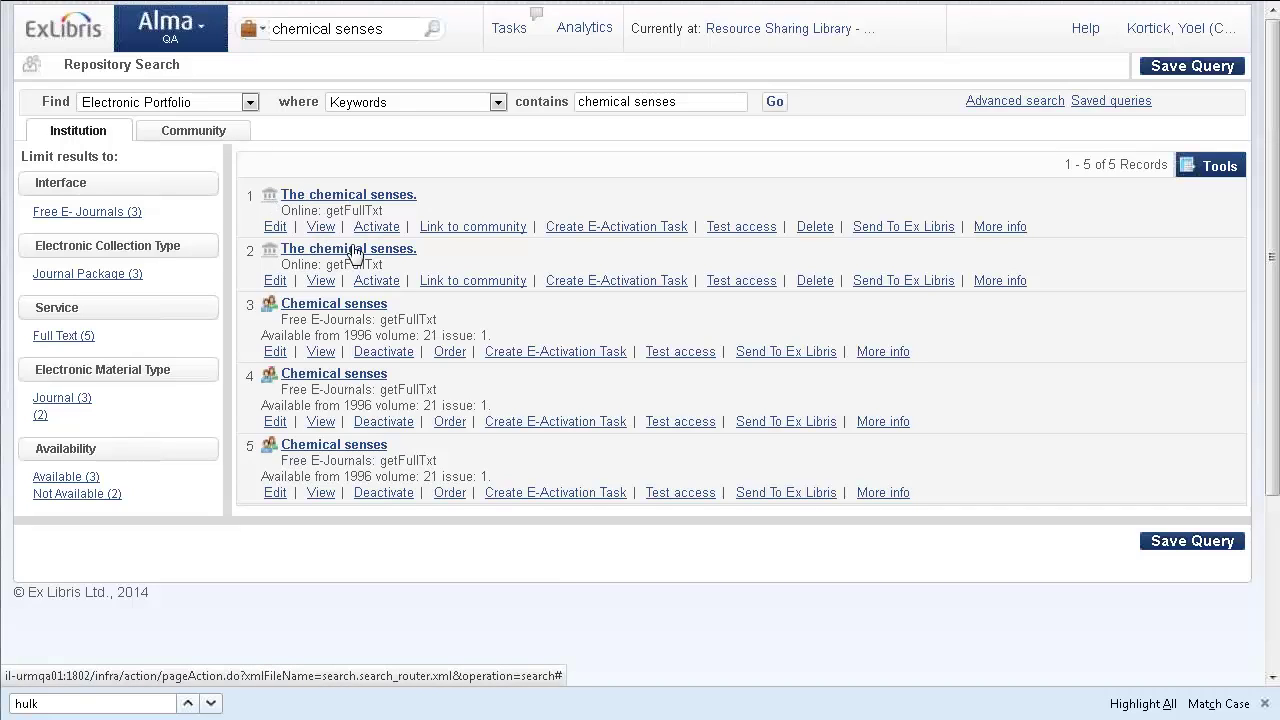
- Check the linking information URL of the first "The chemical senses." portfolio, and leave the portfolio editor without saving
{"action": "left_click", "coordinate": [275, 227]}
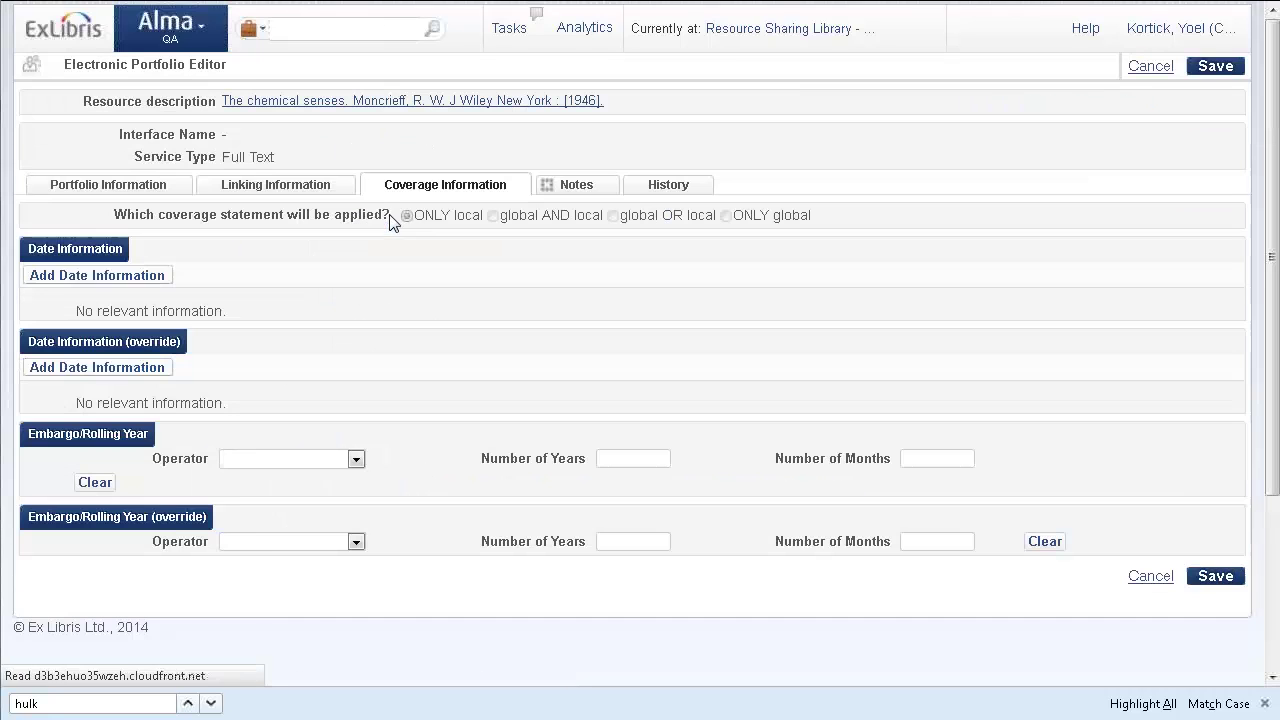
{"action": "left_click", "coordinate": [307, 187]}
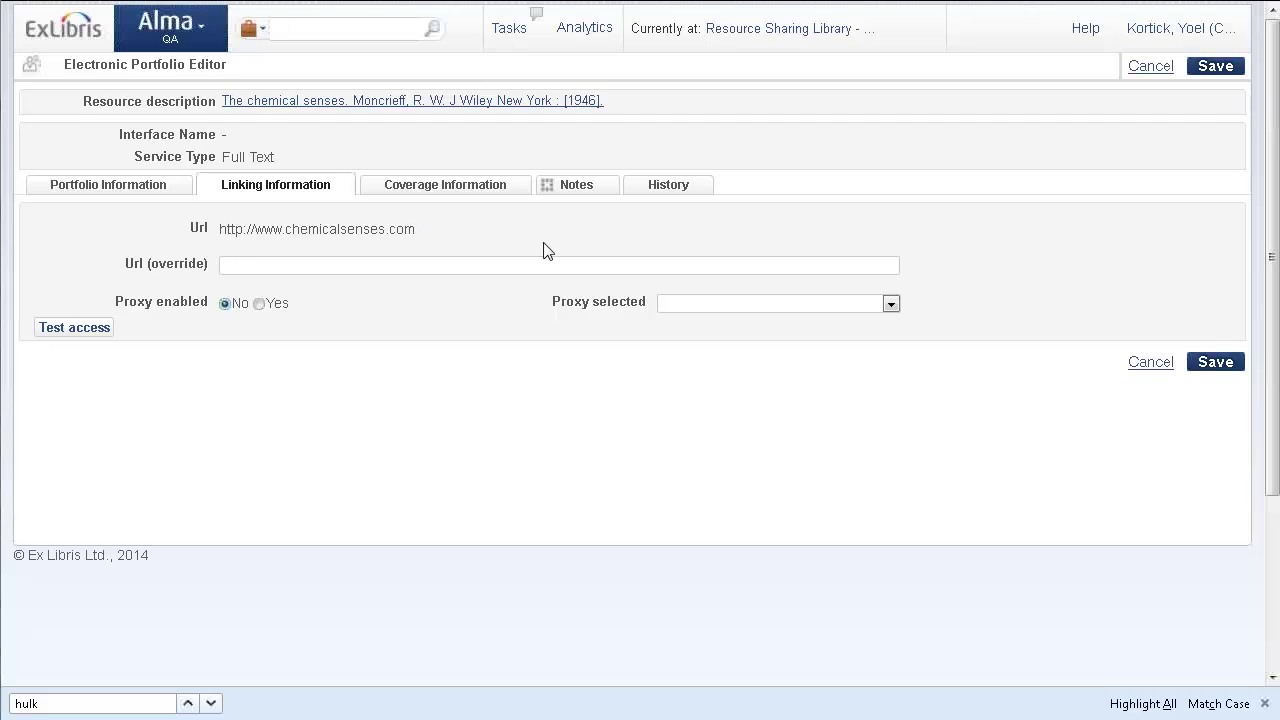
{"action": "left_click", "coordinate": [1151, 365]}
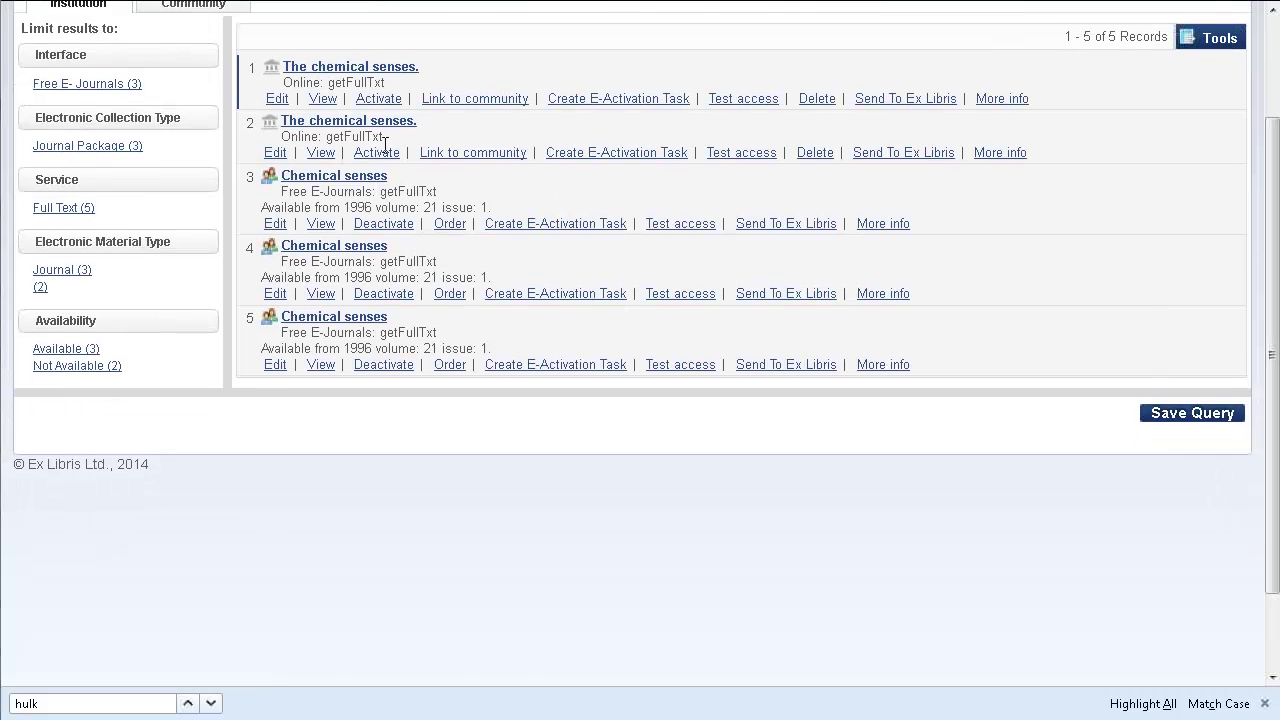
- Check the linking information URL of the second "The chemical senses." portfolio, and return to the portfolio results without saving
{"action": "left_click", "coordinate": [275, 155]}
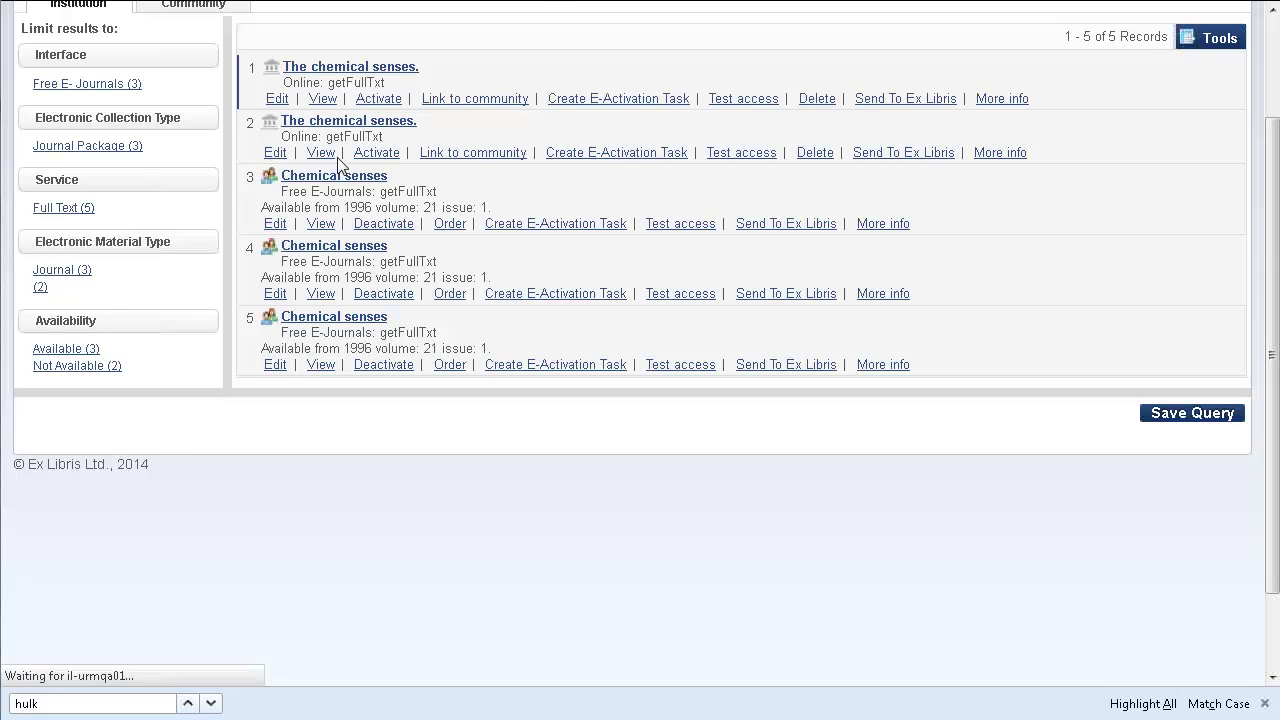
{"action": "left_click", "coordinate": [262, 184]}
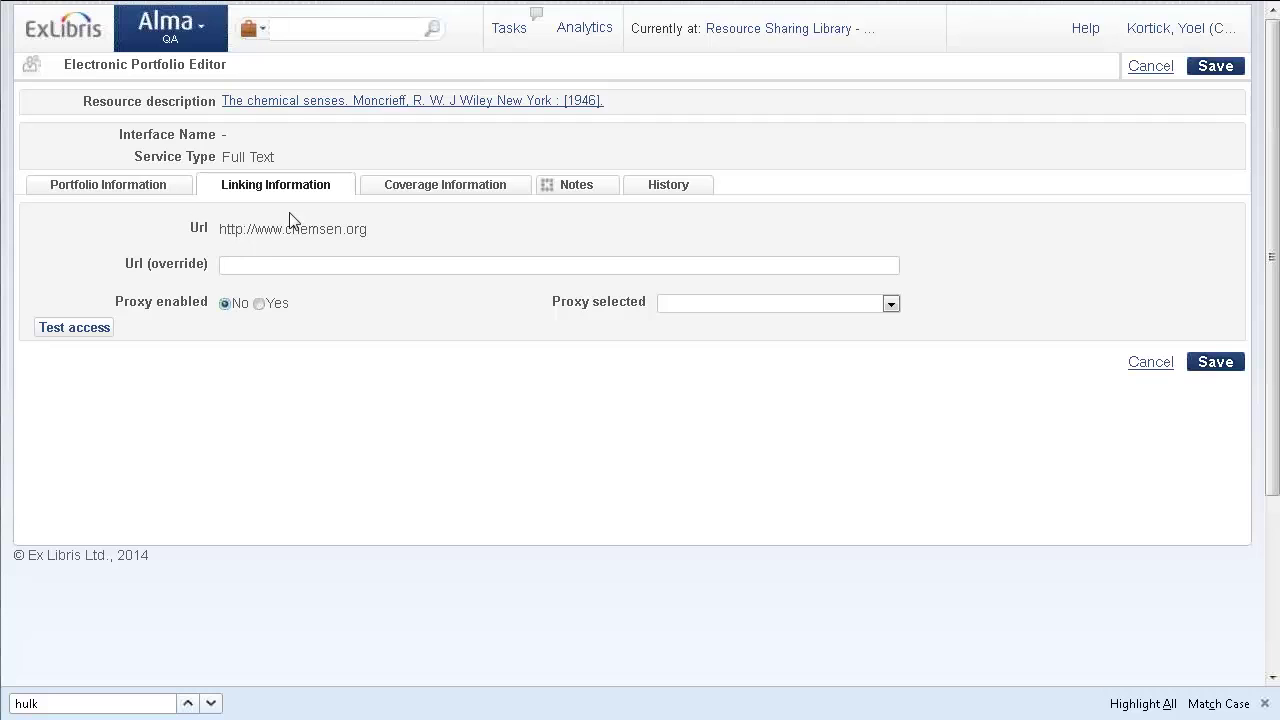
{"action": "left_click", "coordinate": [588, 264]}
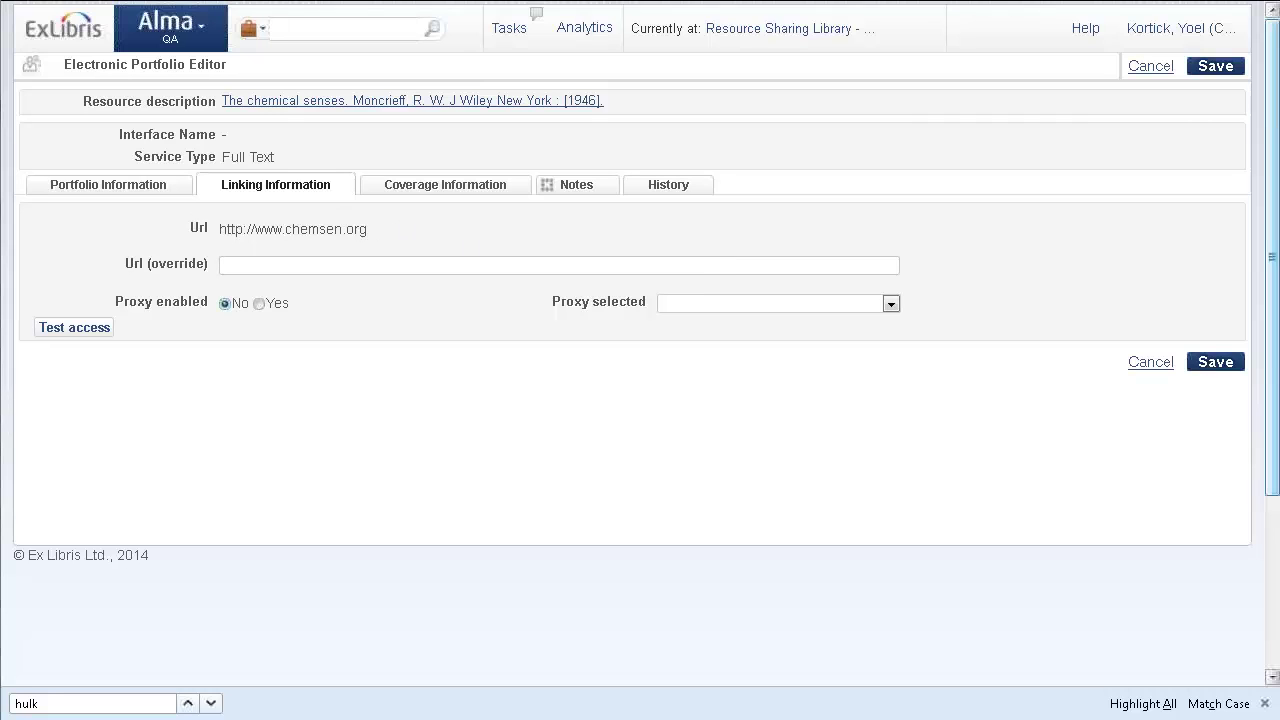
{"action": "left_click", "coordinate": [1168, 366]}
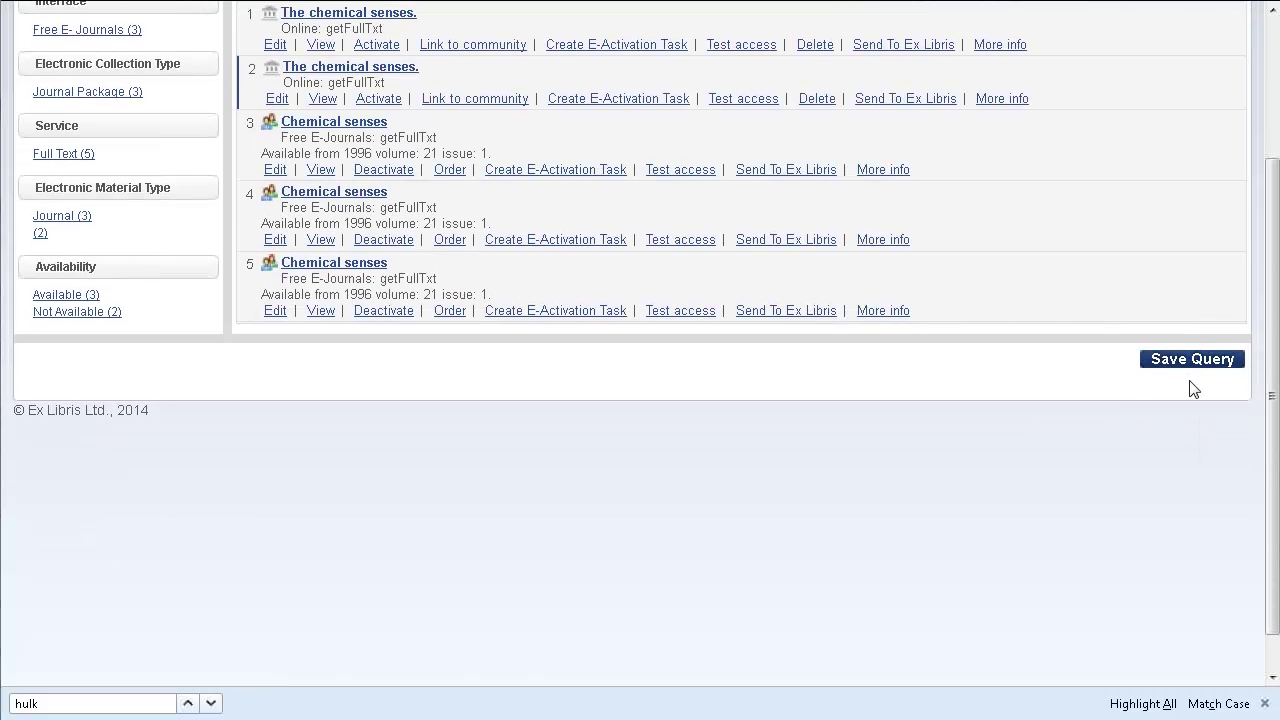
{"action": "scroll", "coordinate": [1190, 388], "scroll_direction": "up", "scroll_amount": 3}
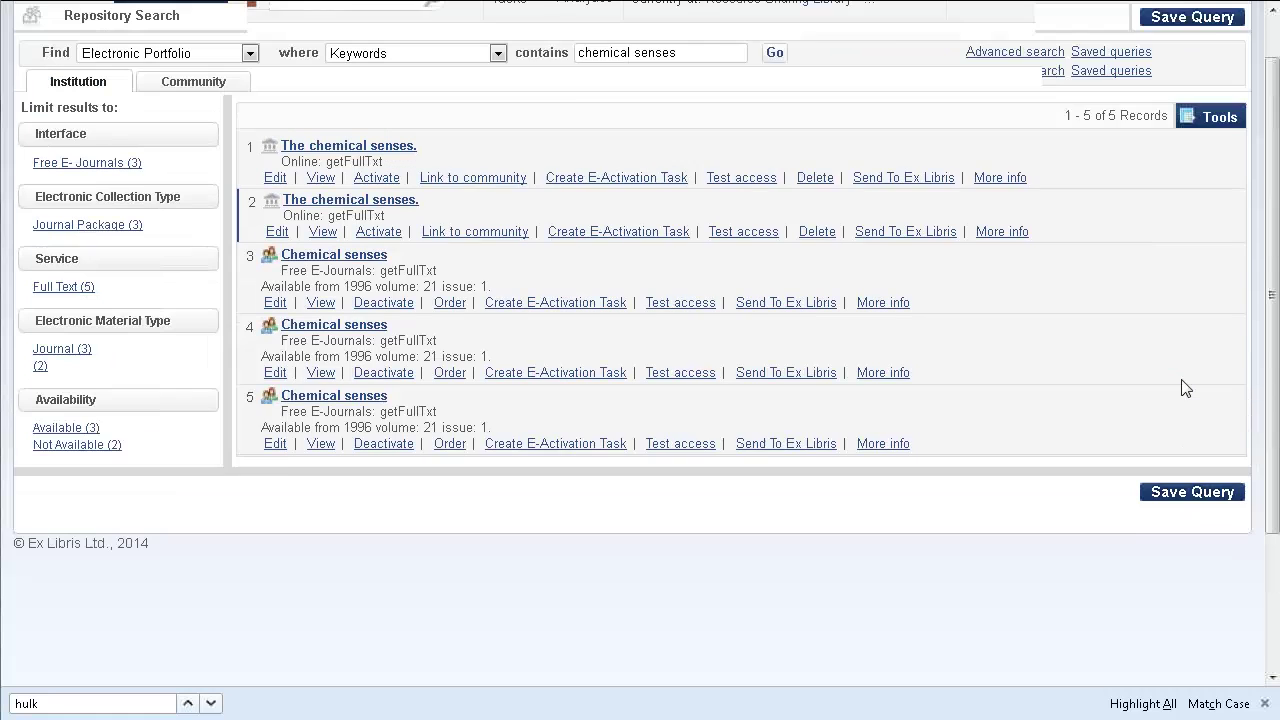